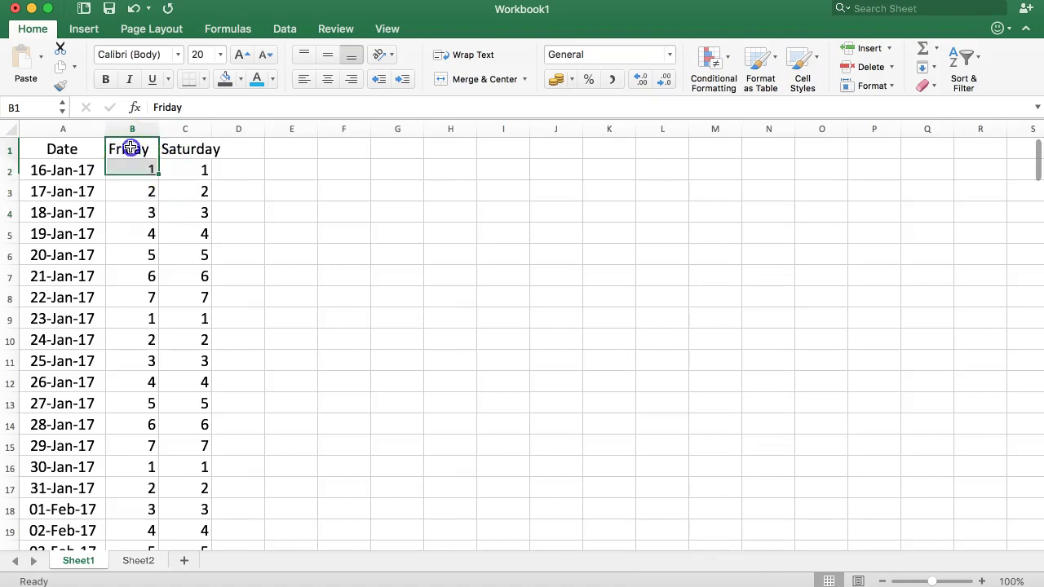
Examine the WEEKDAY formulas and day numbers in the Friday and Saturday columns
{"action": "left_click", "coordinate": [135, 167]}
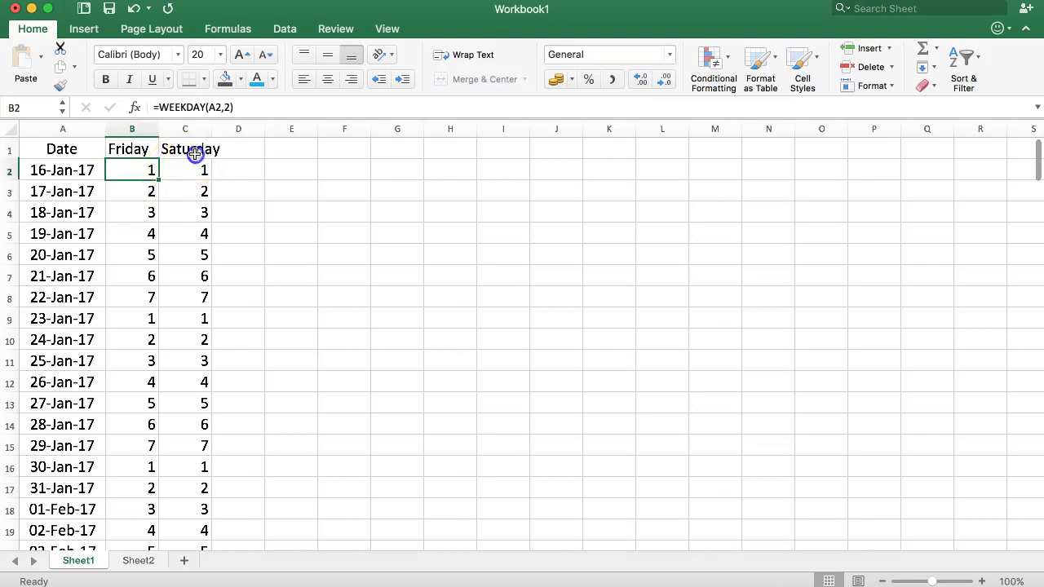
{"action": "left_click_drag", "start_coordinate": [195, 155], "coordinate": [200, 340]}
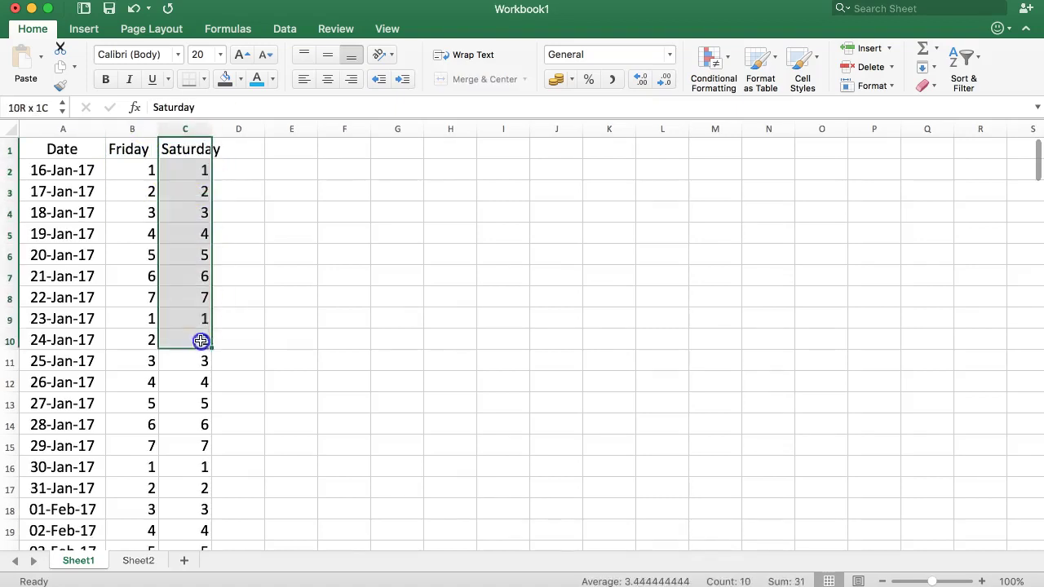
{"action": "left_click", "coordinate": [283, 193]}
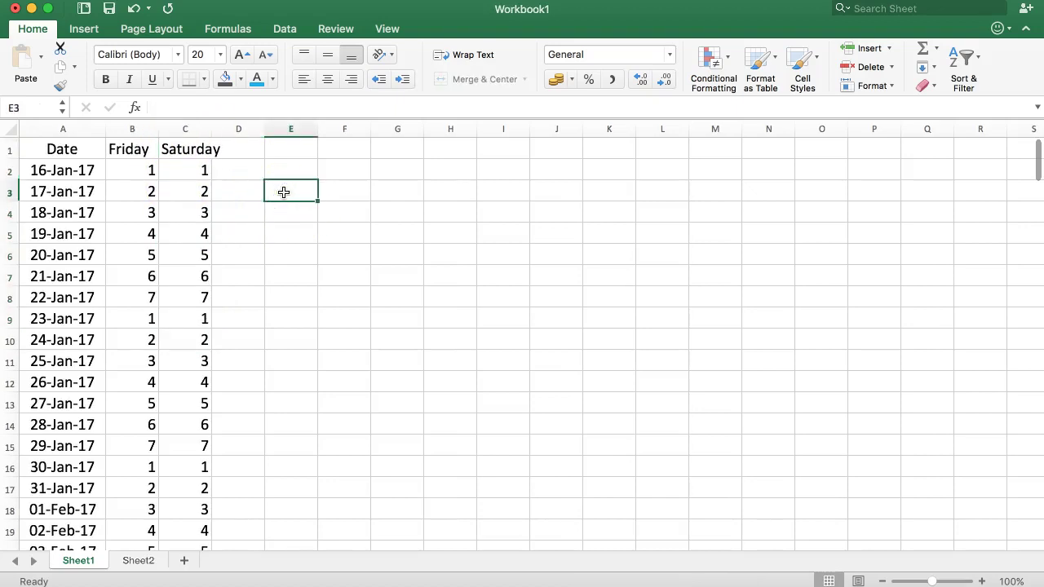
{"action": "left_click", "coordinate": [135, 257]}
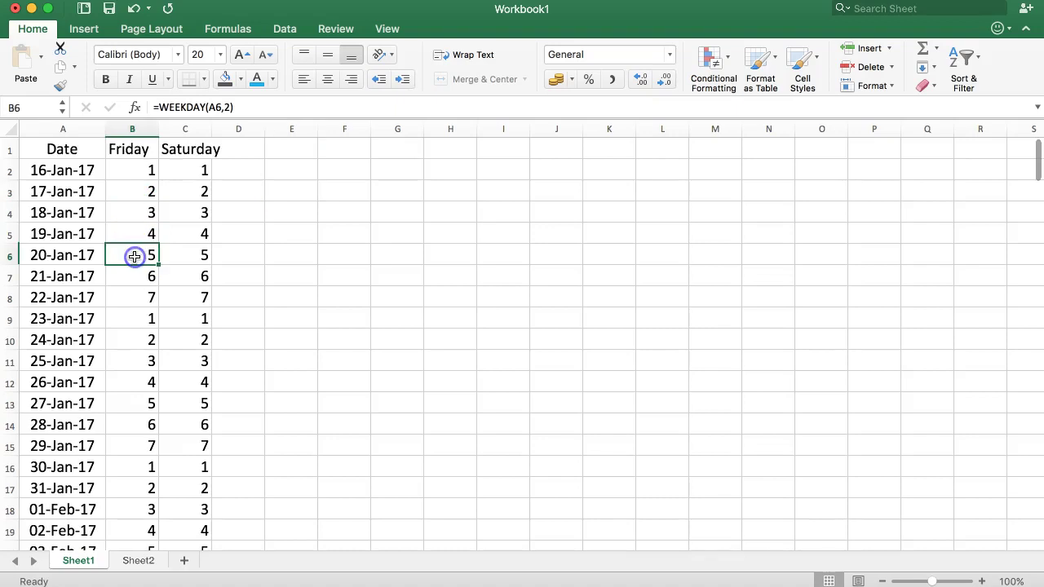
{"action": "left_click_drag", "start_coordinate": [144, 174], "coordinate": [137, 320]}
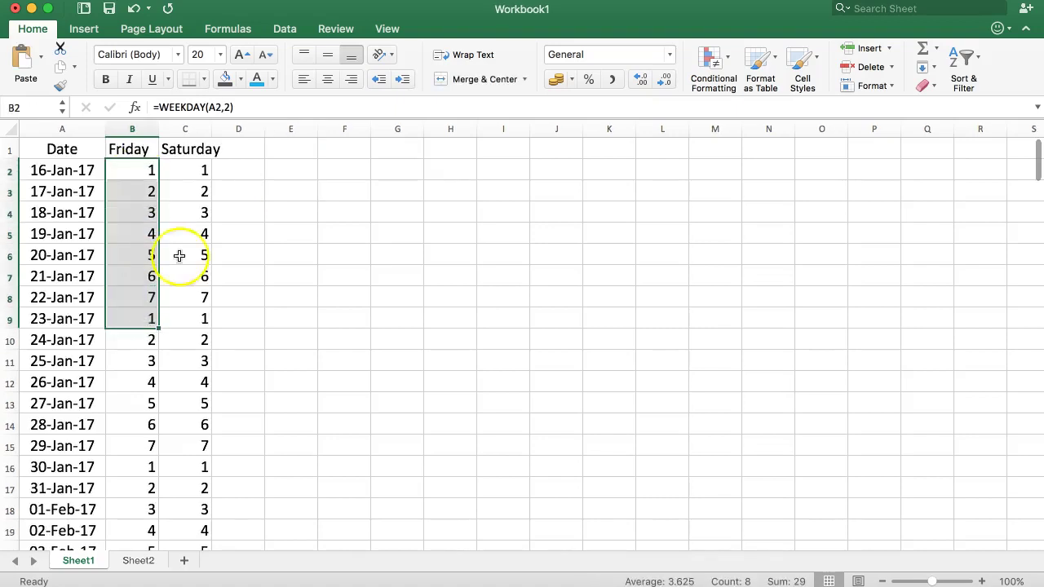
{"action": "left_click", "coordinate": [142, 169]}
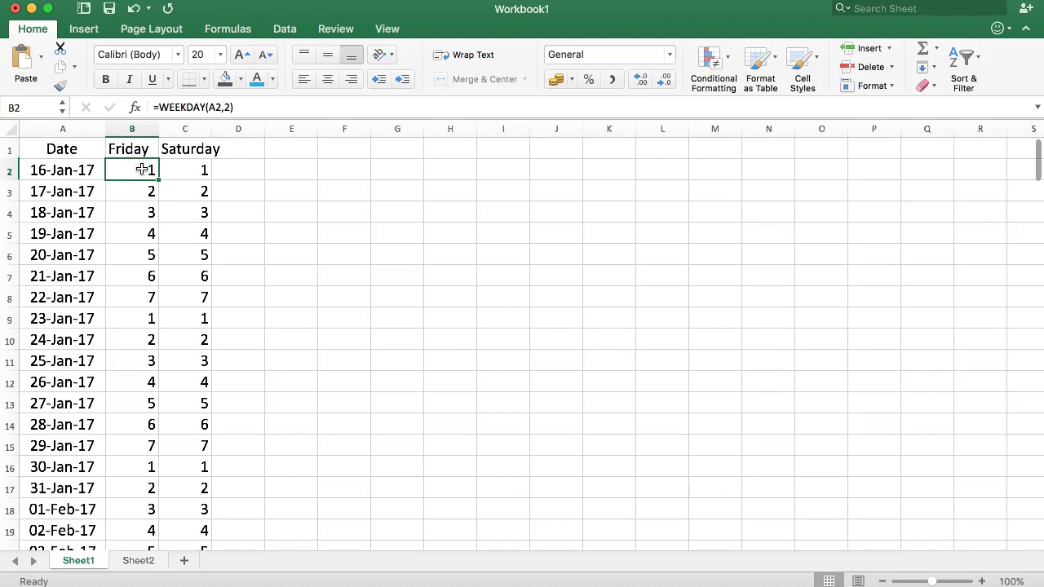
Rename the header in B1 to "Friday Charge" and fit column B's width to the text
{"action": "left_click", "coordinate": [146, 150]}
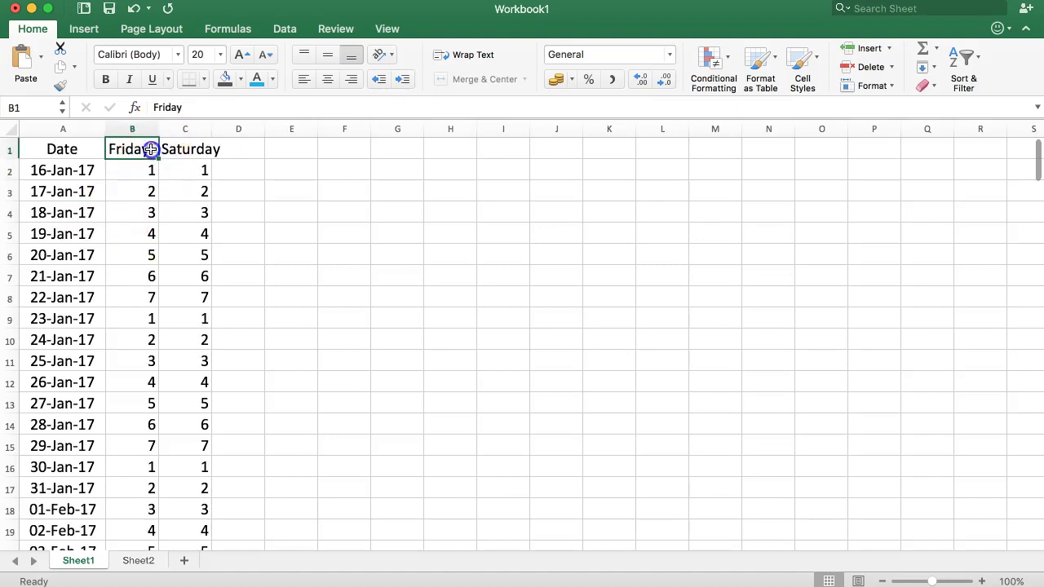
{"action": "left_click", "coordinate": [188, 108]}
{"action": "type", "text": "Charg"}
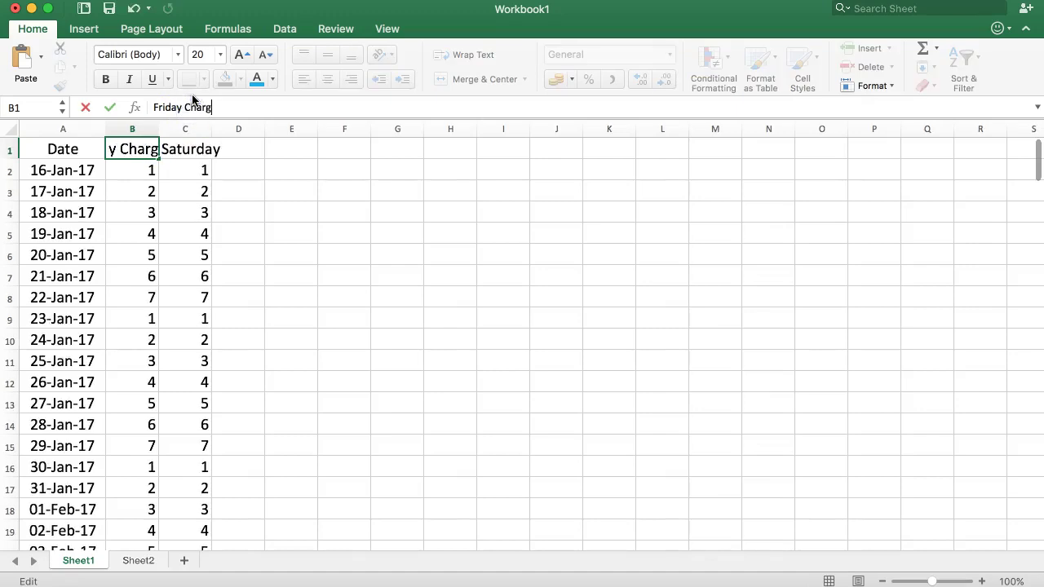
{"action": "type", "text": "e"}
{"action": "key", "text": "Return"}
{"action": "double_click", "coordinate": [159, 129]}
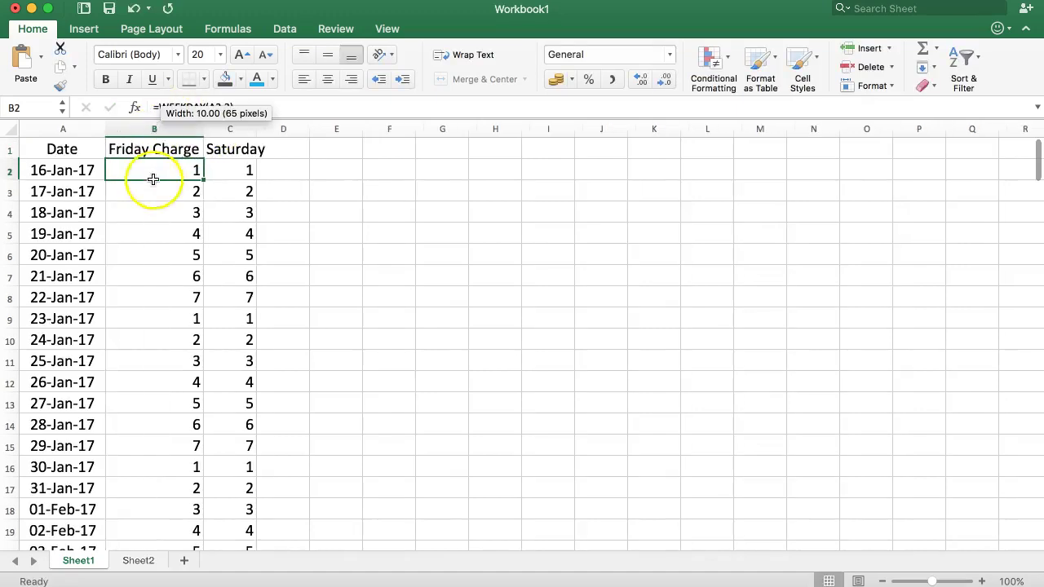
{"action": "left_click", "coordinate": [57, 171]}
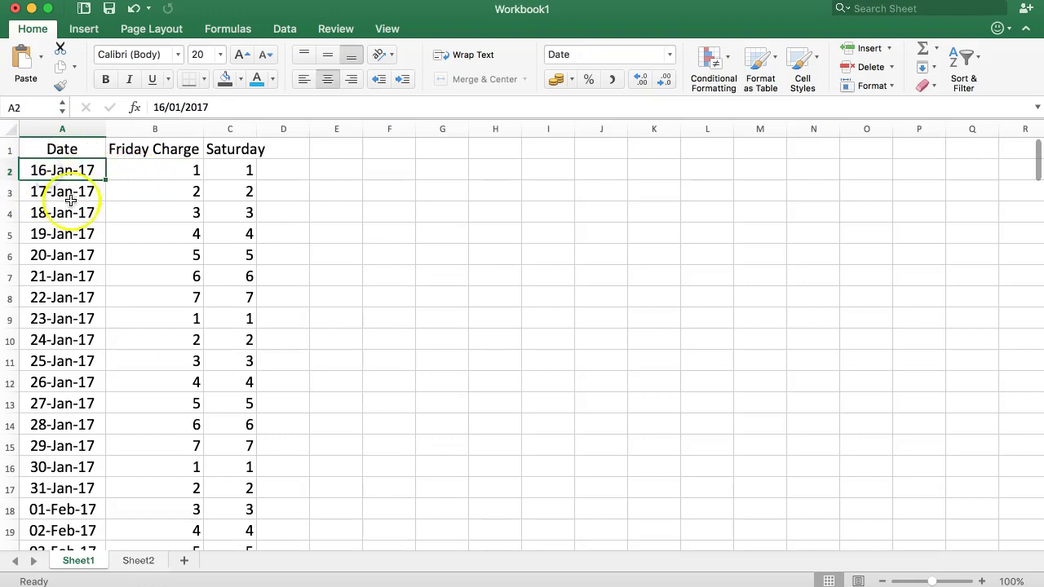
{"action": "left_click_drag", "start_coordinate": [76, 168], "coordinate": [76, 212]}
{"action": "left_click_drag", "start_coordinate": [65, 173], "coordinate": [70, 234]}
{"action": "left_click", "coordinate": [142, 182]}
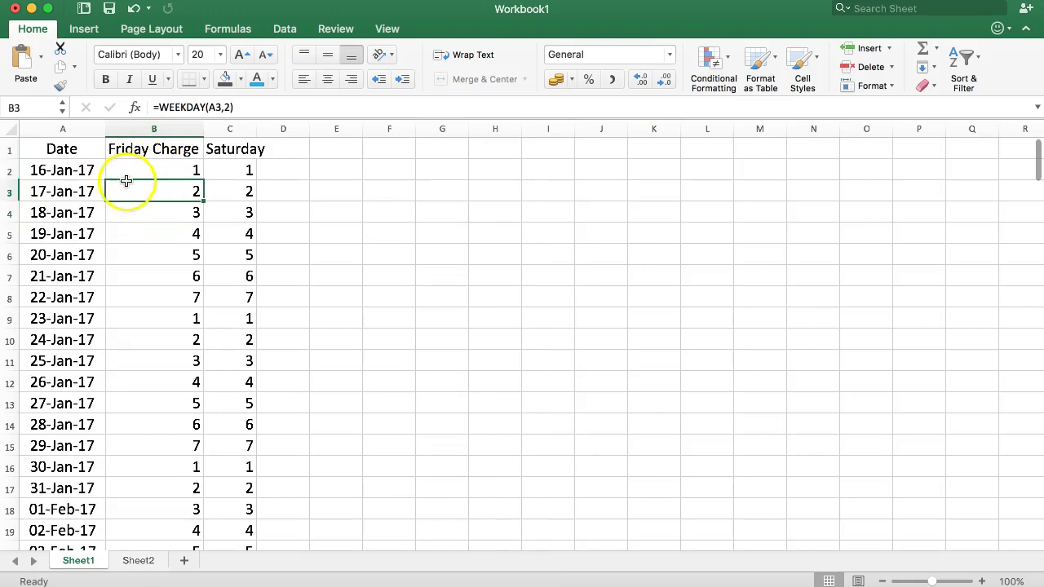
Rename the header in C1 to "Saturday Charge" and widen column C to show the full header
{"action": "left_click_drag", "start_coordinate": [256, 130], "coordinate": [292, 130]}
{"action": "left_click", "coordinate": [275, 143]}
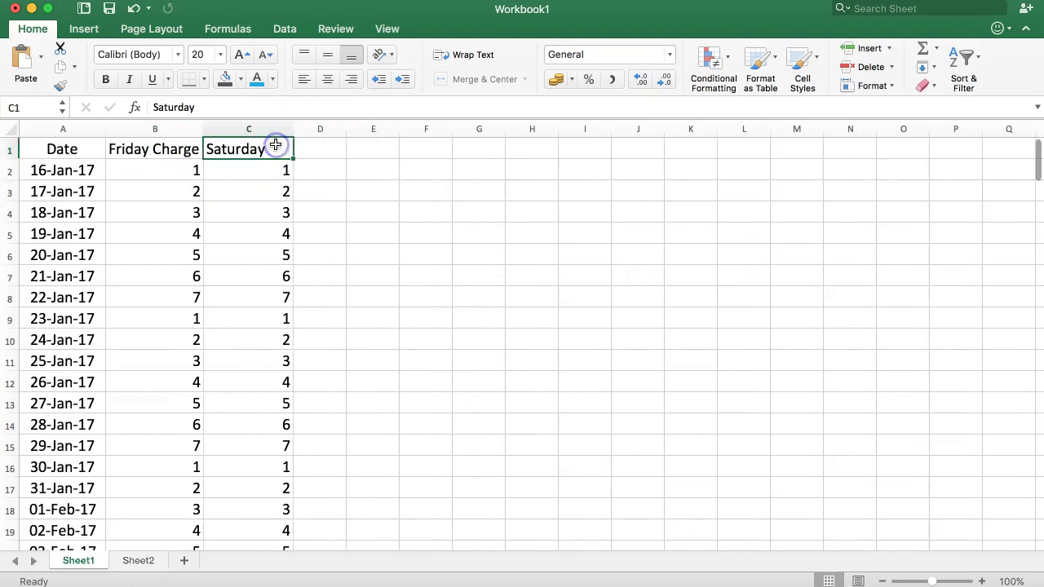
{"action": "left_click", "coordinate": [232, 107]}
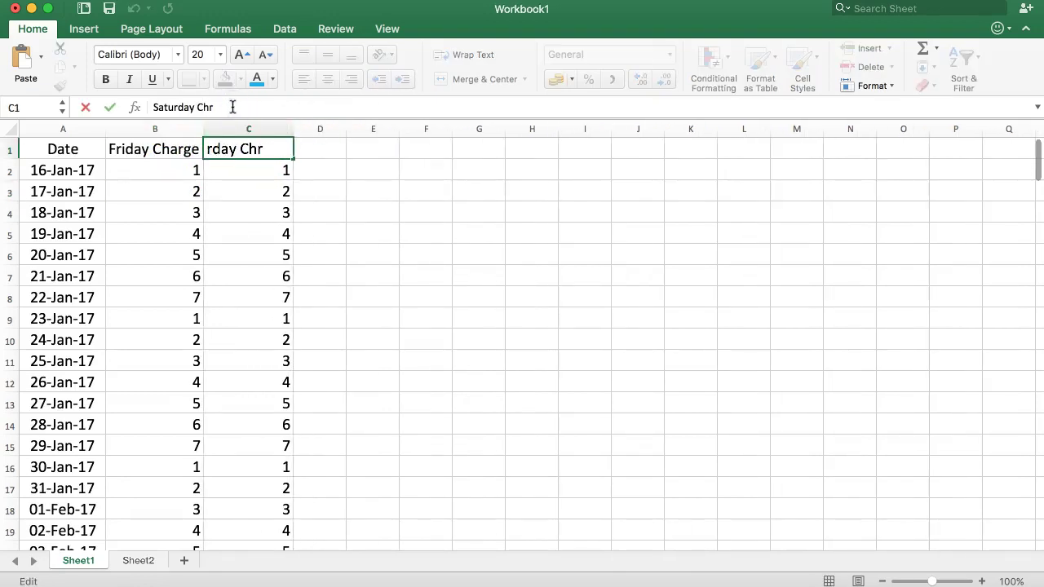
{"action": "key", "text": "Return"}
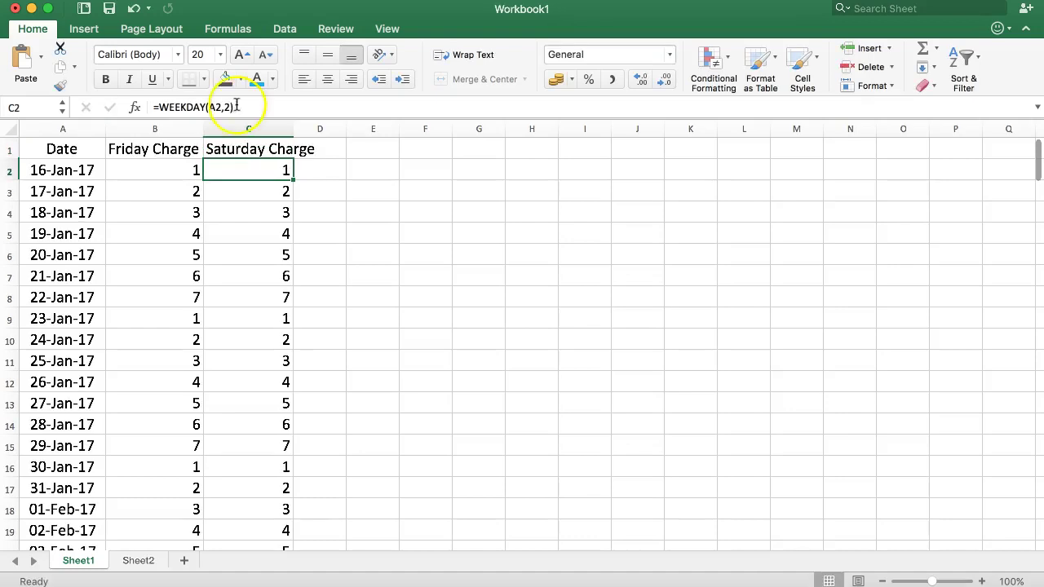
{"action": "left_click_drag", "start_coordinate": [293, 130], "coordinate": [319, 129]}
Wrap the B2 formula in an IF so it reads =IF(WEEKDAY(A2,2)=5,10,0)
{"action": "left_click", "coordinate": [173, 164]}
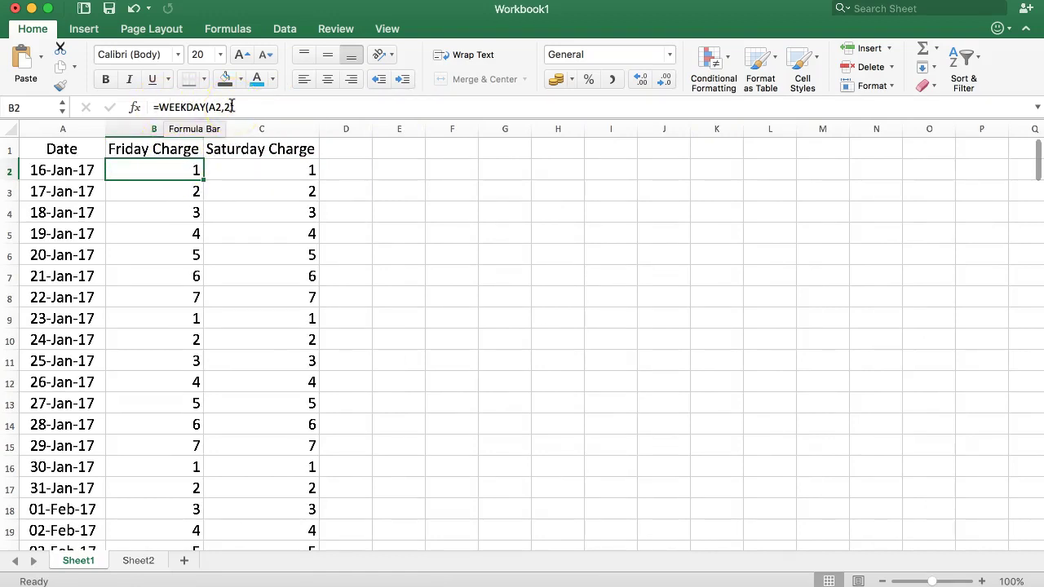
{"action": "left_click", "coordinate": [167, 107]}
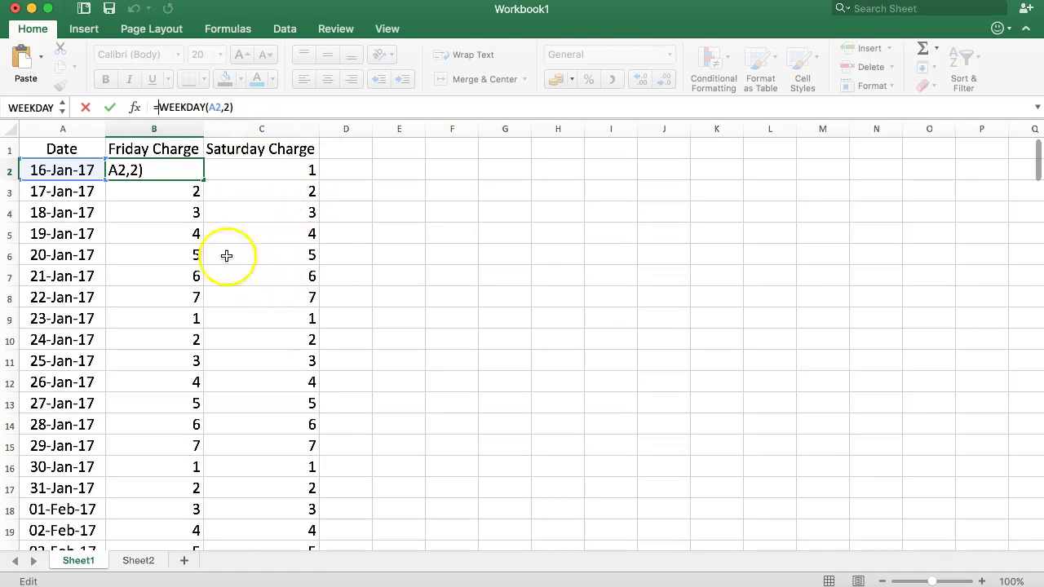
{"action": "type", "text": "IF("}
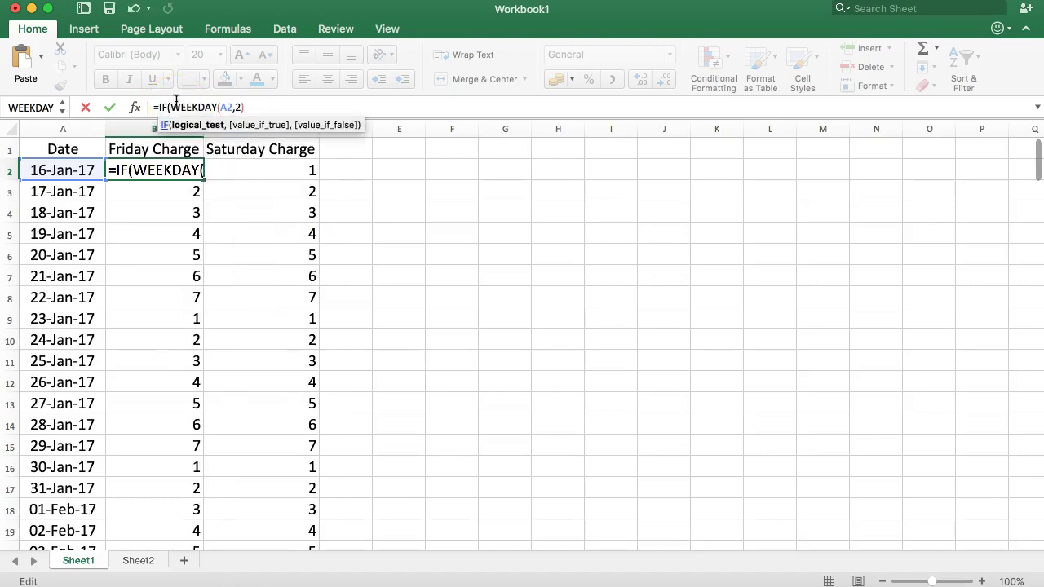
{"action": "left_click", "coordinate": [266, 102]}
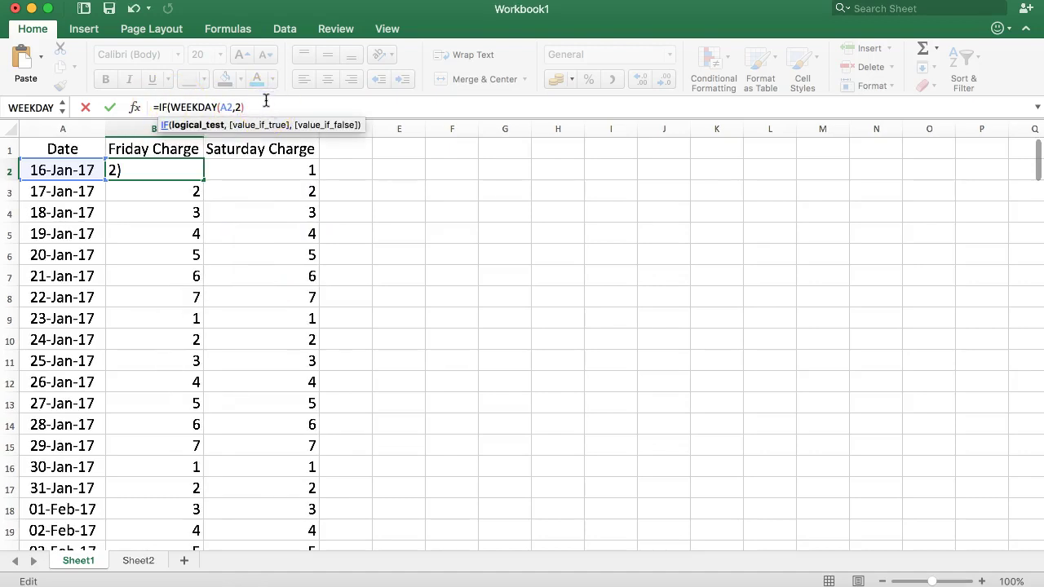
{"action": "type", "text": "=10"}
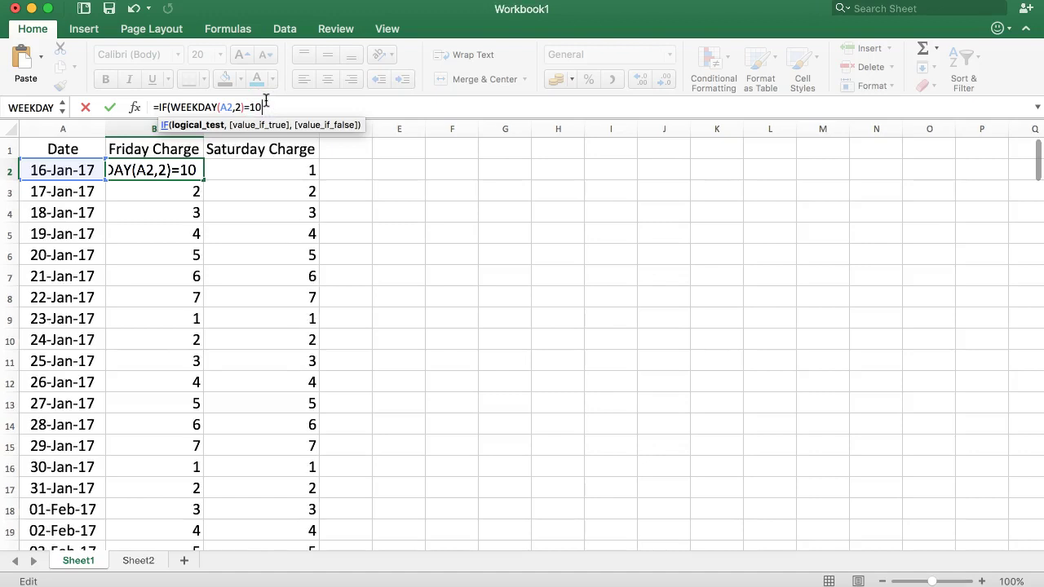
{"action": "type", "text": ","}
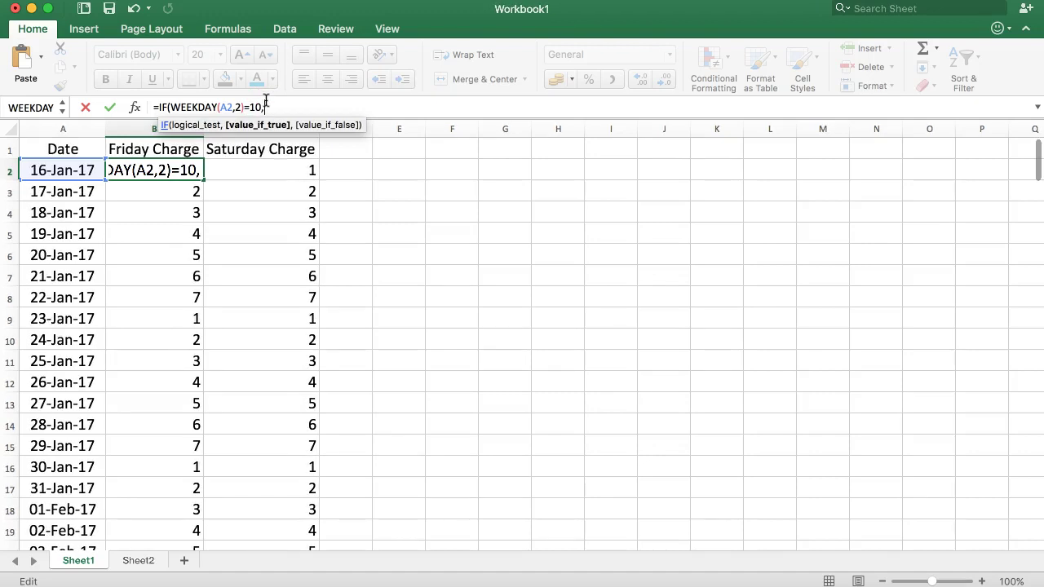
{"action": "key", "text": "BackSpace"}
{"action": "key", "text": "BackSpace"}
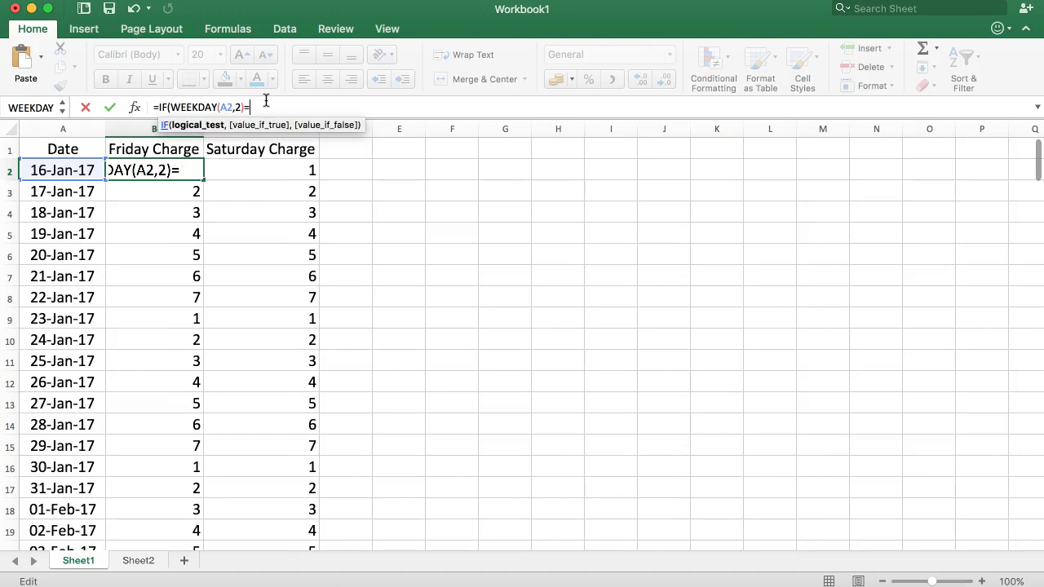
{"action": "type", "text": "5,10"}
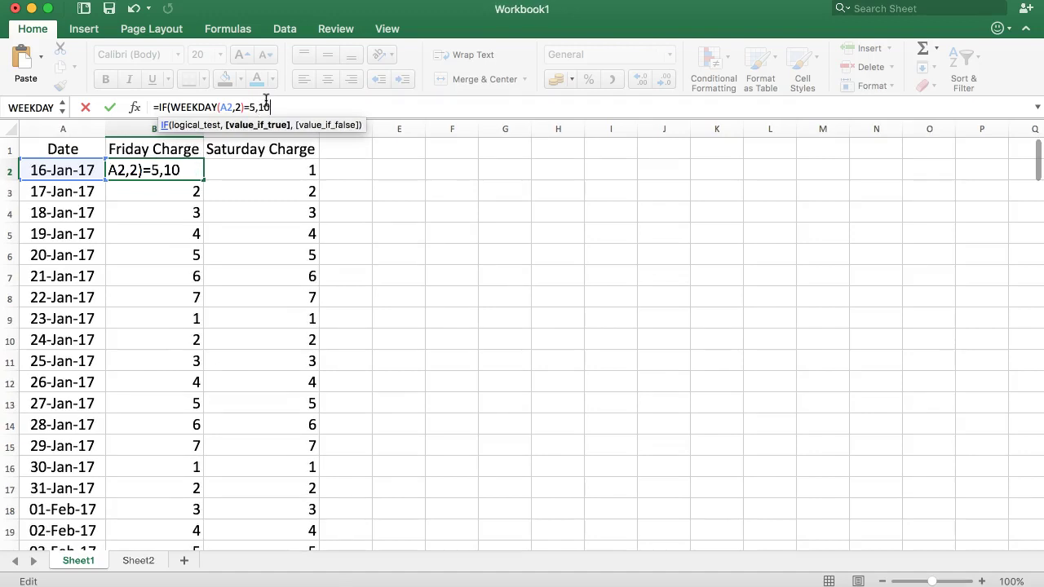
{"action": "type", "text": ","}
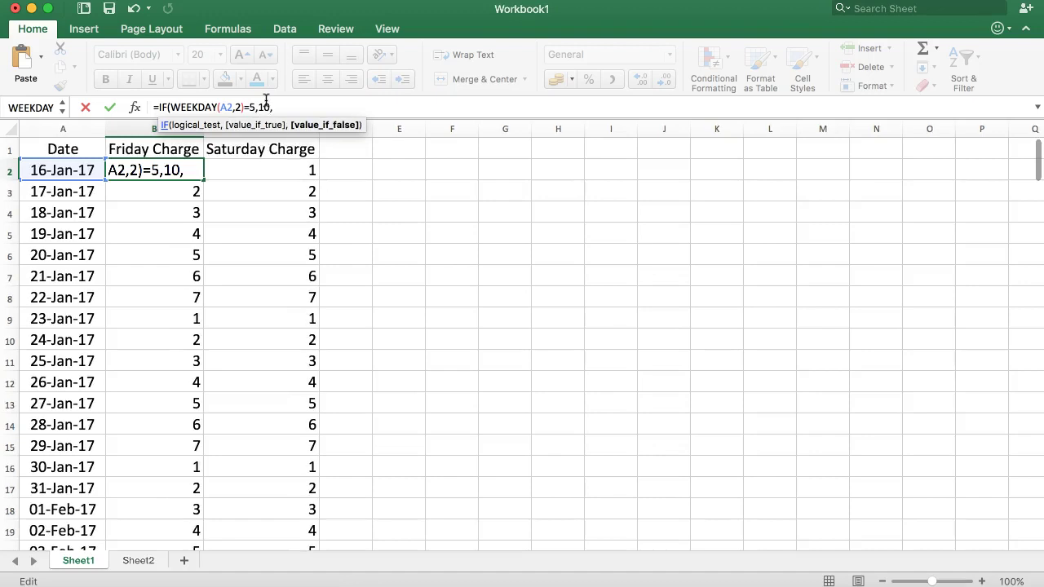
{"action": "type", "text": "0)"}
{"action": "key", "text": "Return"}
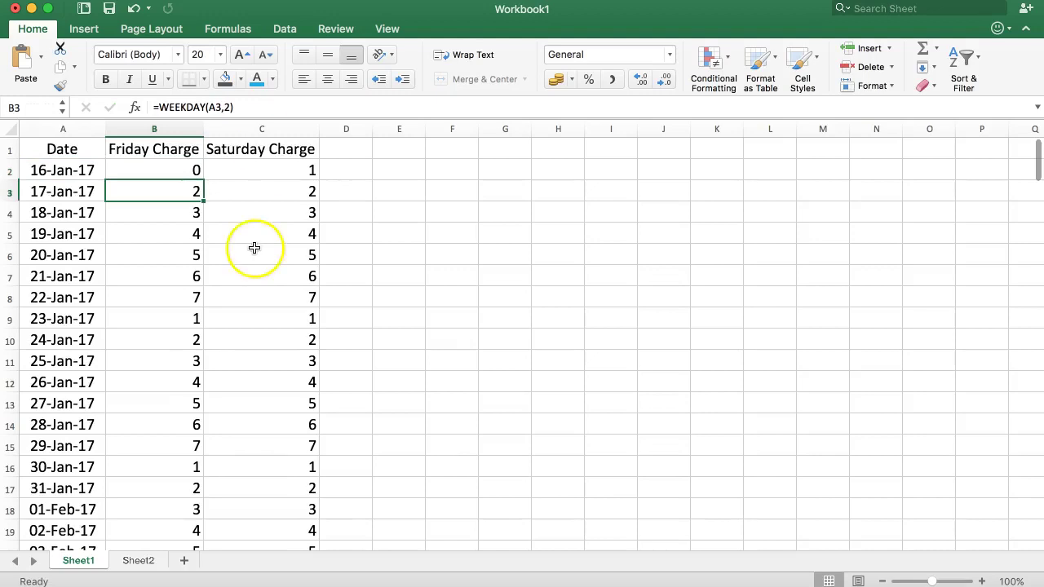
Fill the B2 formula down the whole Friday Charge column and check the charge against the 20-Jan-17 date
{"action": "left_click", "coordinate": [175, 170]}
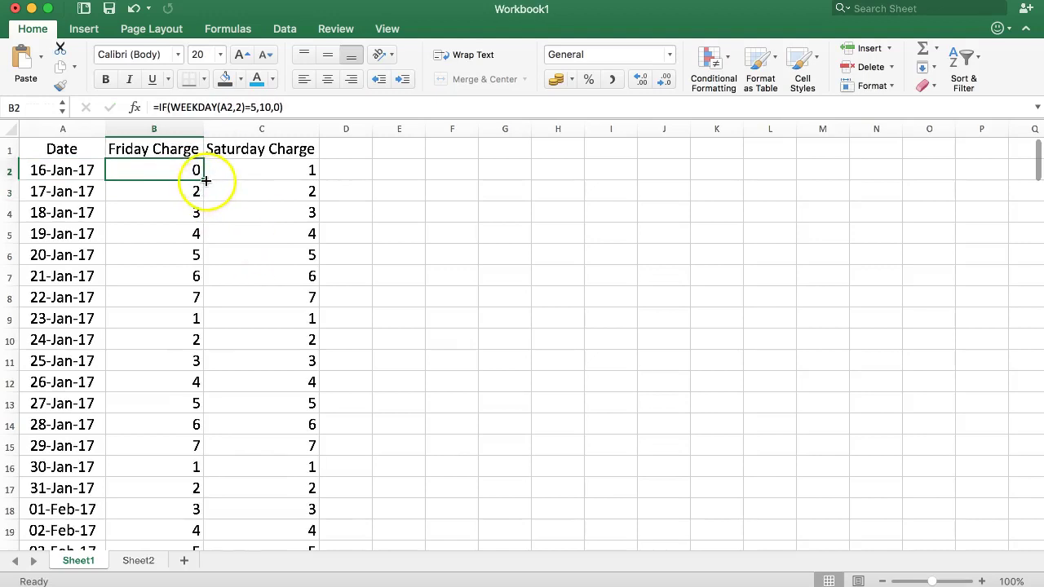
{"action": "double_click", "coordinate": [204, 181]}
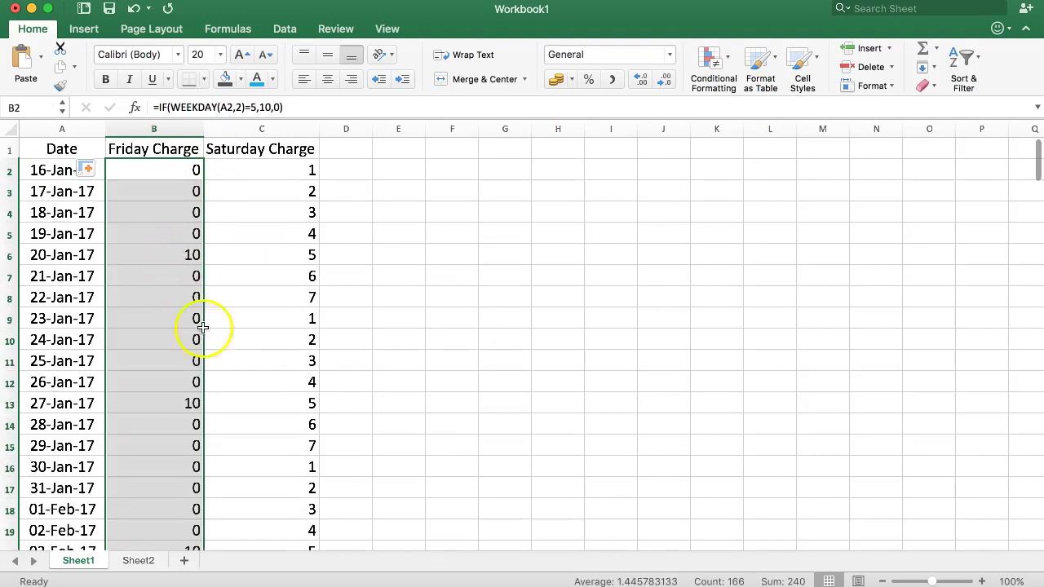
{"action": "left_click", "coordinate": [172, 257]}
{"action": "left_click", "coordinate": [164, 336]}
{"action": "left_click", "coordinate": [170, 246]}
{"action": "left_click", "coordinate": [75, 251]}
{"action": "left_click", "coordinate": [193, 252]}
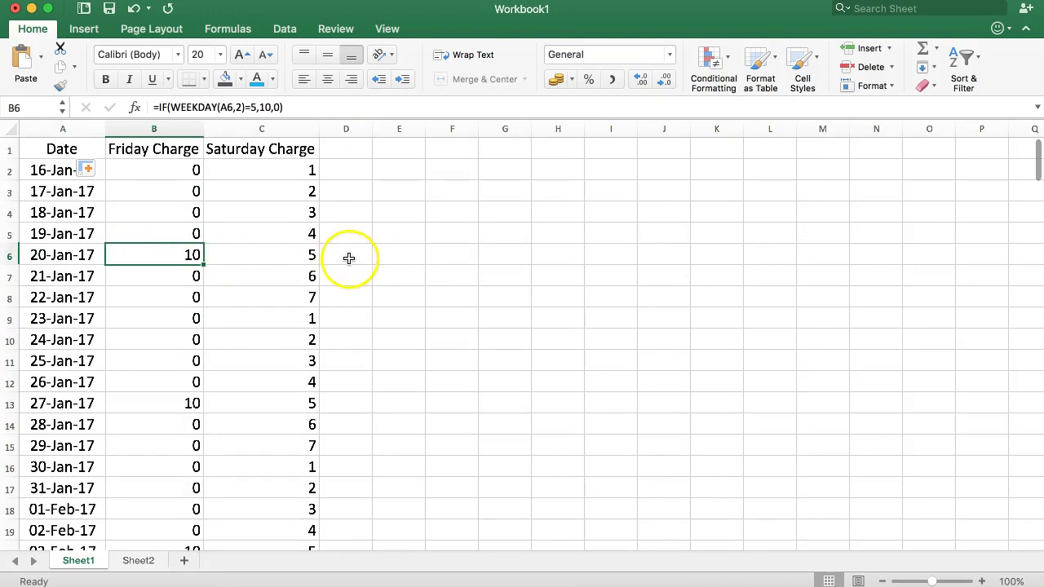
Copy the IF formula text from B2 and replace the formula in C2 with it, keeping the A2 reference
{"action": "left_click", "coordinate": [284, 174]}
{"action": "left_click", "coordinate": [181, 168]}
{"action": "left_click_drag", "start_coordinate": [283, 107], "coordinate": [116, 112]}
{"action": "key", "text": "cmd+c"}
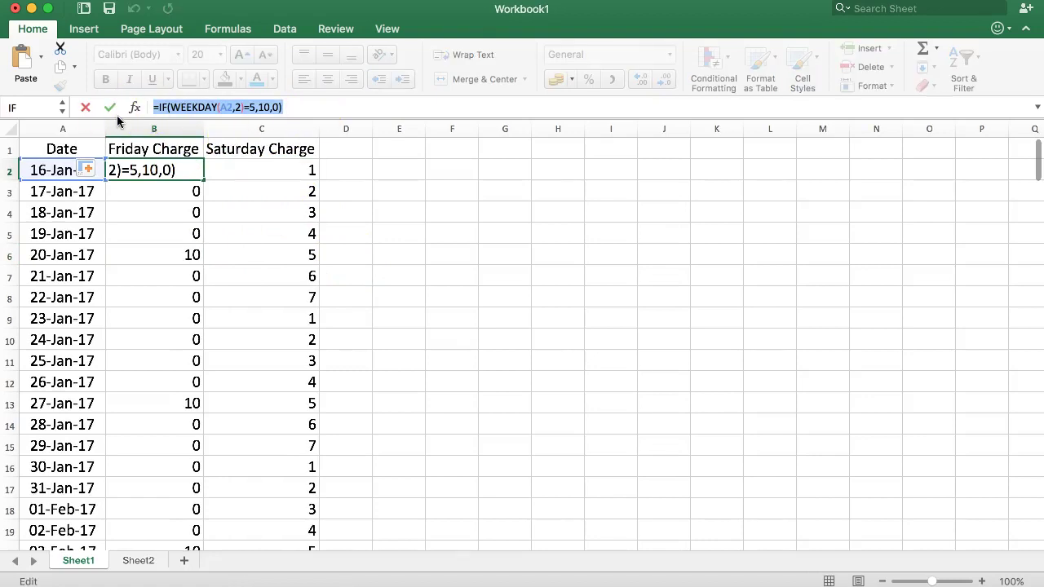
{"action": "key", "text": "Escape"}
{"action": "left_click", "coordinate": [280, 170]}
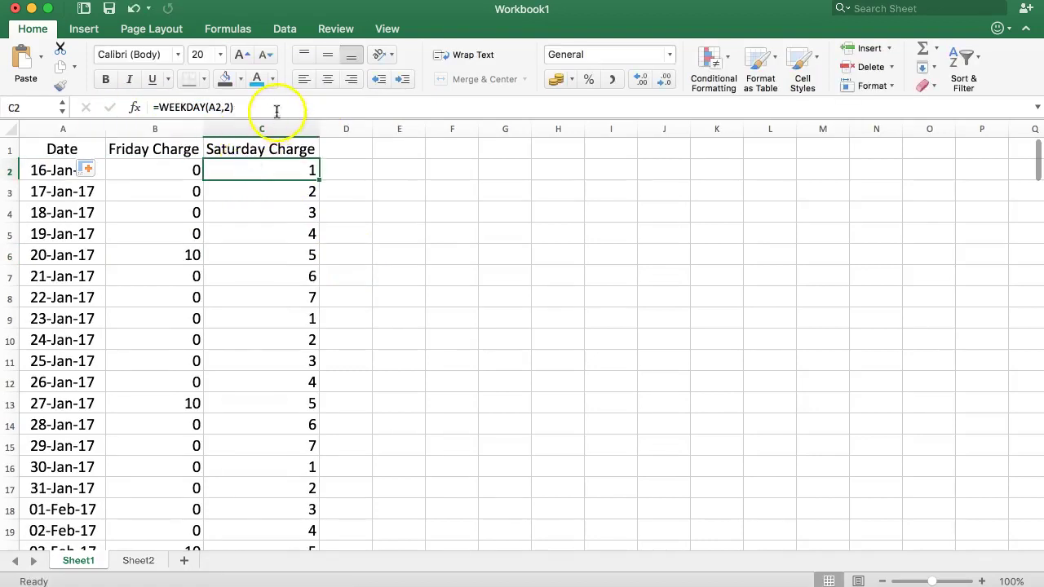
{"action": "left_click_drag", "start_coordinate": [276, 111], "coordinate": [76, 109]}
{"action": "key", "text": "cmd+v"}
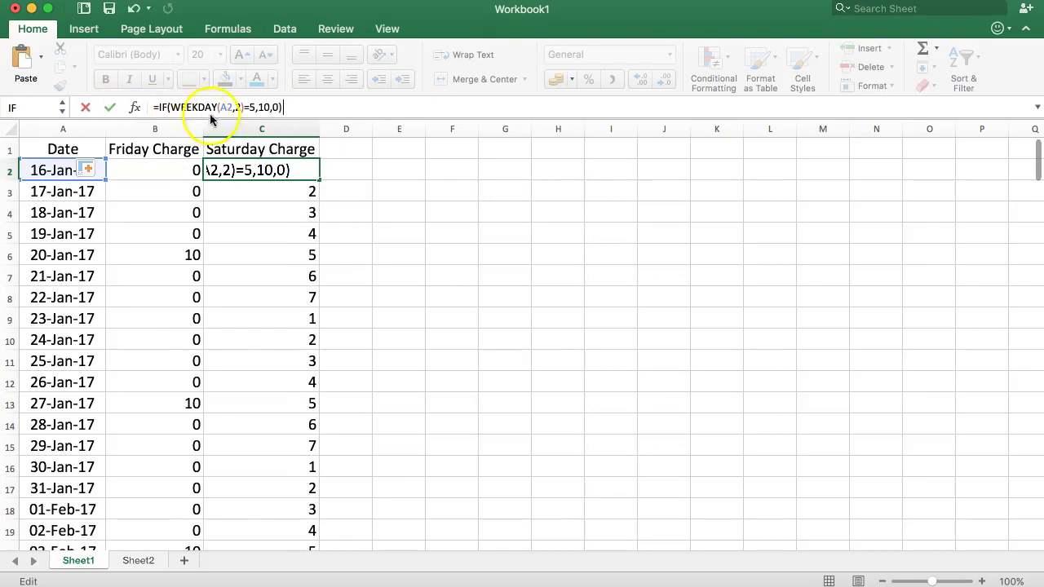
{"action": "key", "text": "Return"}
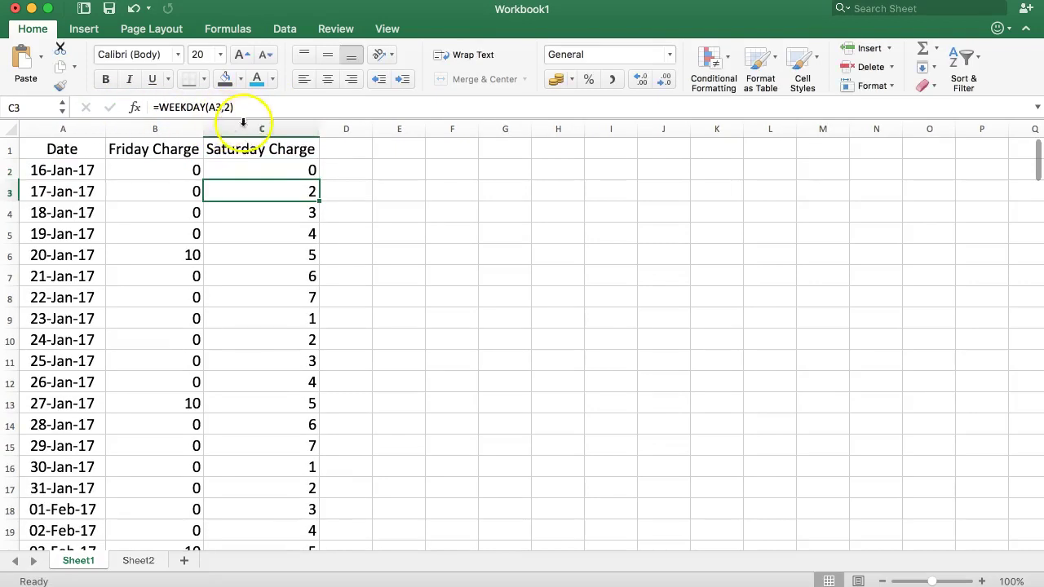
Change the weekday number in the C2 formula to 6 so it reads =IF(WEEKDAY(A2,2)=6,10,0)
{"action": "left_click", "coordinate": [244, 170]}
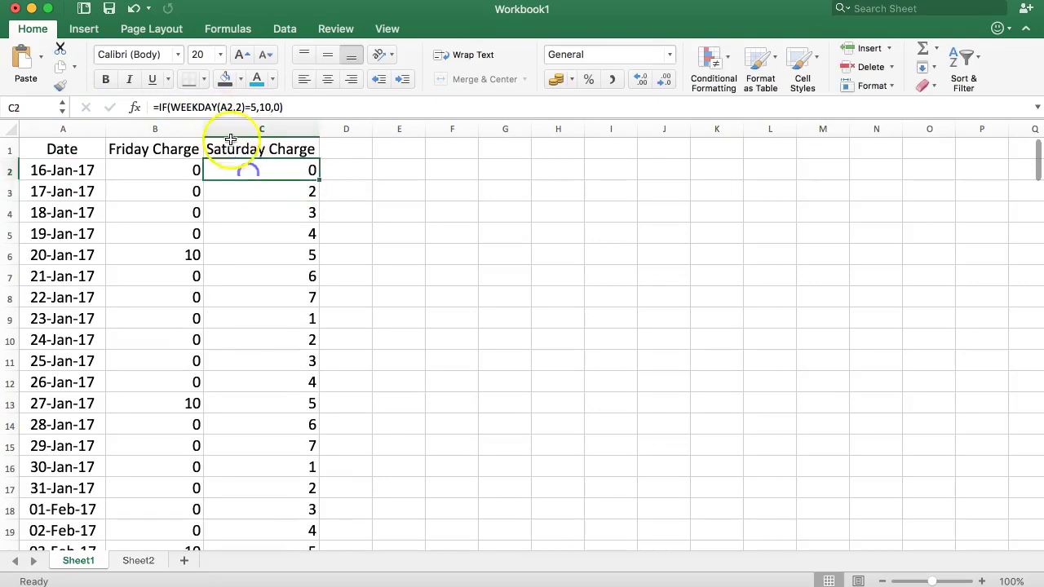
{"action": "left_click", "coordinate": [258, 107]}
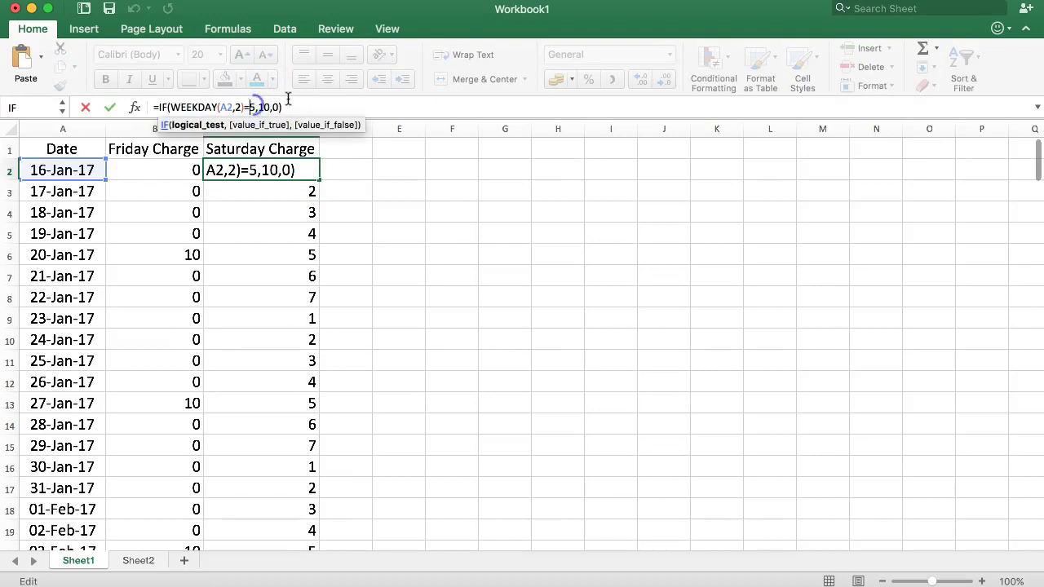
{"action": "key", "text": "Delete"}
{"action": "type", "text": "6"}
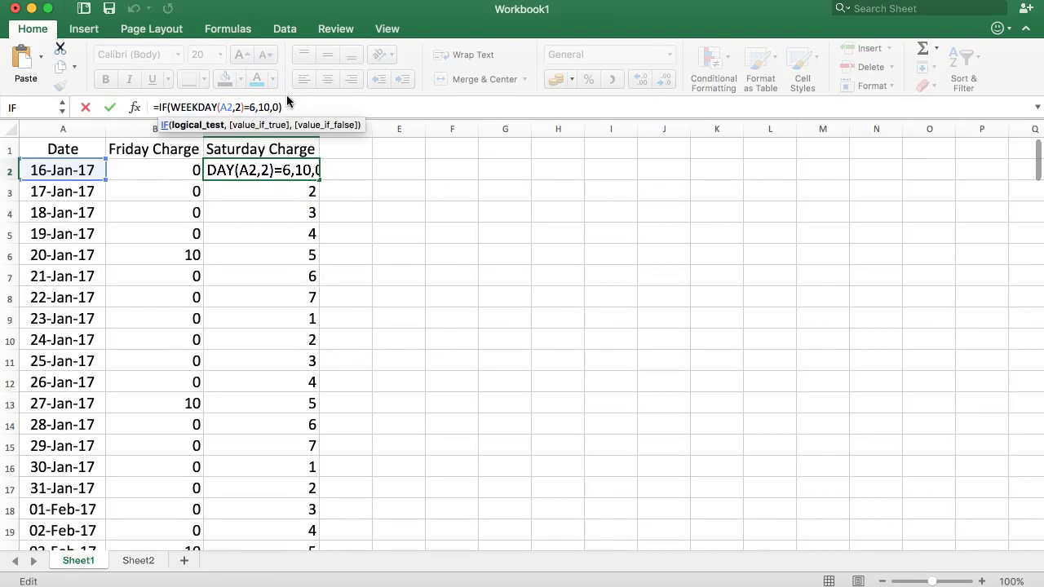
{"action": "key", "text": "Return"}
Fill the C2 formula down the whole Saturday Charge column
{"action": "left_click", "coordinate": [311, 171]}
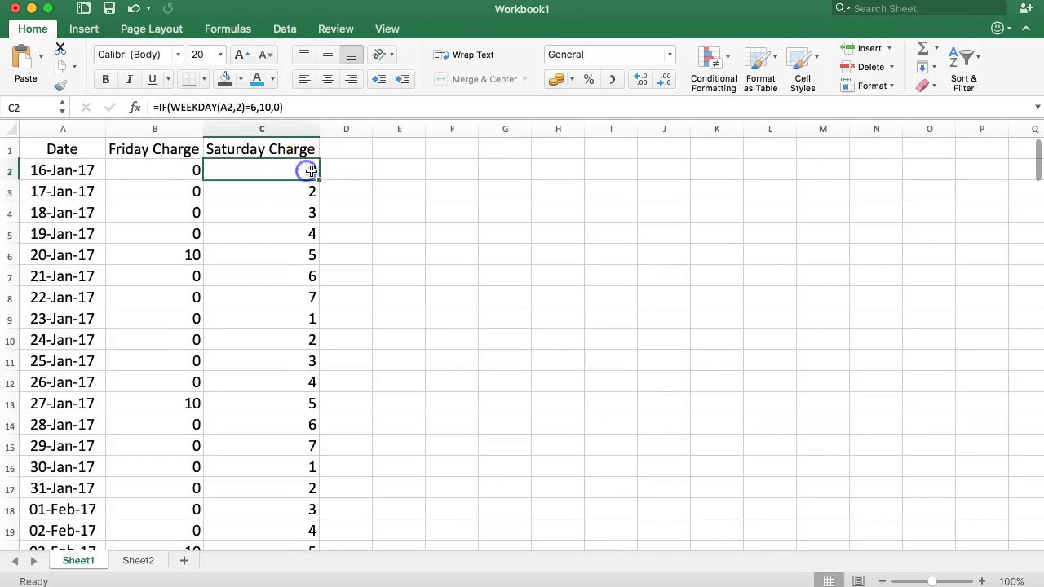
{"action": "double_click", "coordinate": [317, 179]}
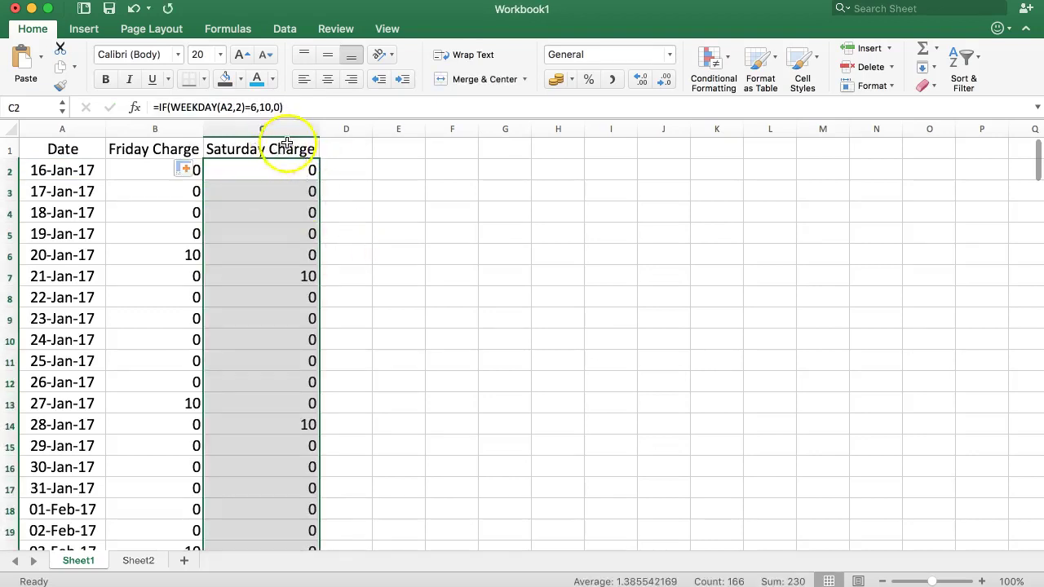
Wrap the Friday Charge and Saturday Charge headers onto two lines and adjust the widths of columns B and C to suit
{"action": "left_click_drag", "start_coordinate": [317, 128], "coordinate": [169, 152]}
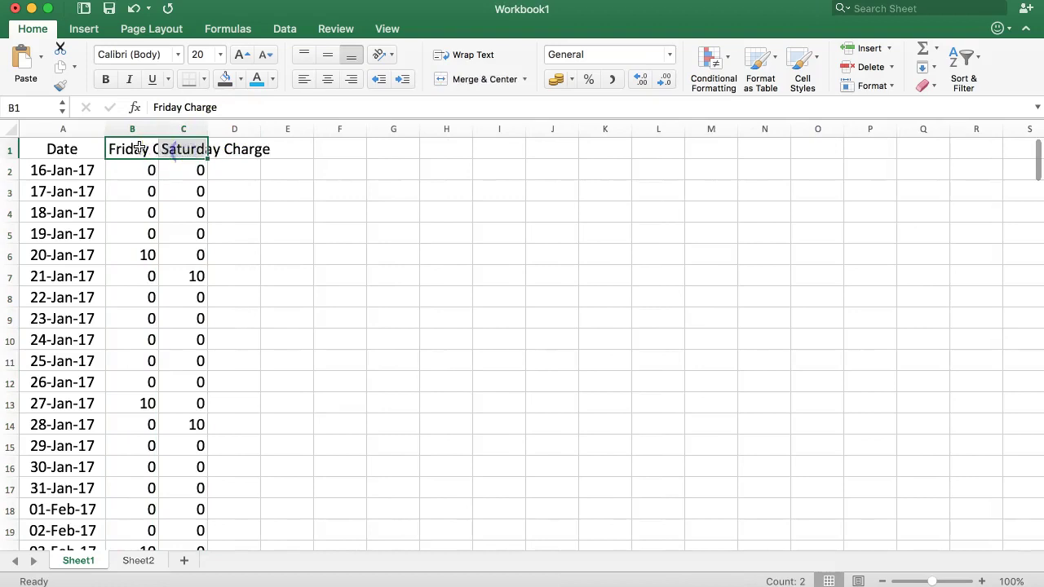
{"action": "left_click", "coordinate": [462, 56]}
{"action": "left_click_drag", "start_coordinate": [207, 131], "coordinate": [225, 131]}
{"action": "left_click", "coordinate": [12, 210]}
{"action": "left_click_drag", "start_coordinate": [7, 222], "coordinate": [6, 190]}
{"action": "left_click_drag", "start_coordinate": [174, 210], "coordinate": [175, 222]}
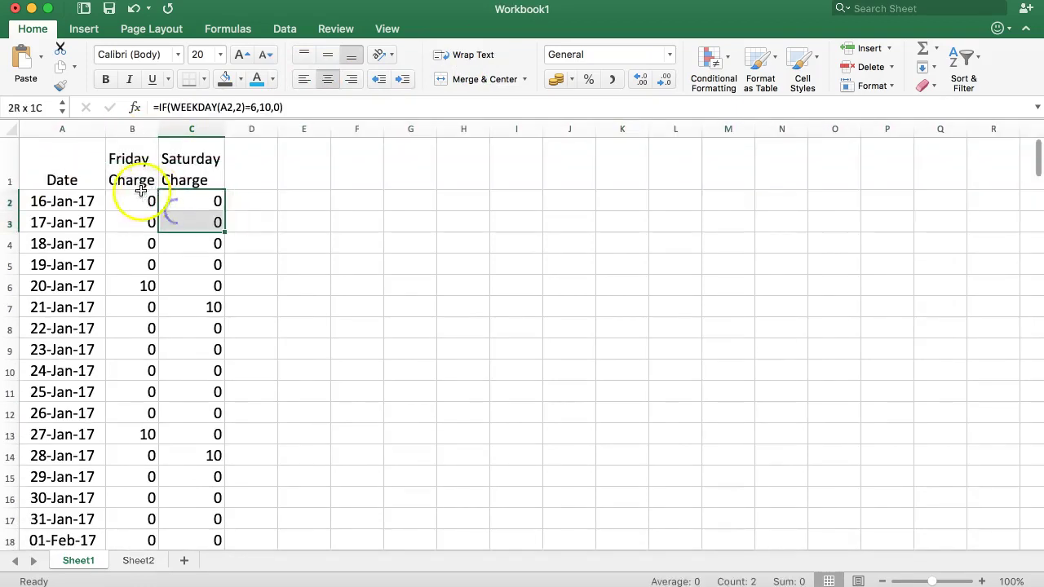
Apply the dollar Accounting format to columns B and C and autofit the column widths to show the amounts
{"action": "left_click", "coordinate": [132, 183]}
{"action": "left_click_drag", "start_coordinate": [117, 203], "coordinate": [186, 303]}
{"action": "left_click", "coordinate": [174, 263]}
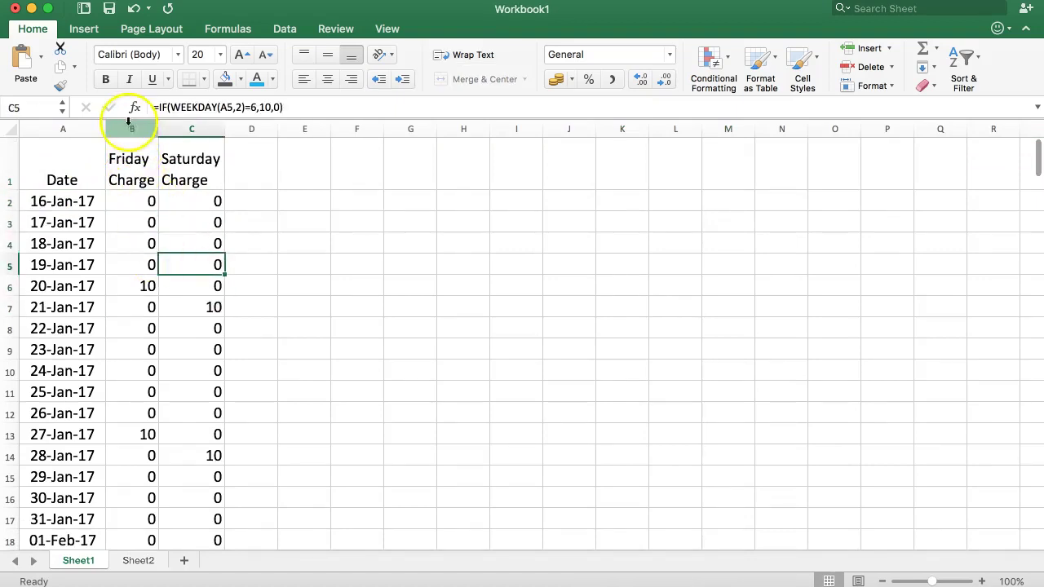
{"action": "left_click_drag", "start_coordinate": [127, 129], "coordinate": [188, 128]}
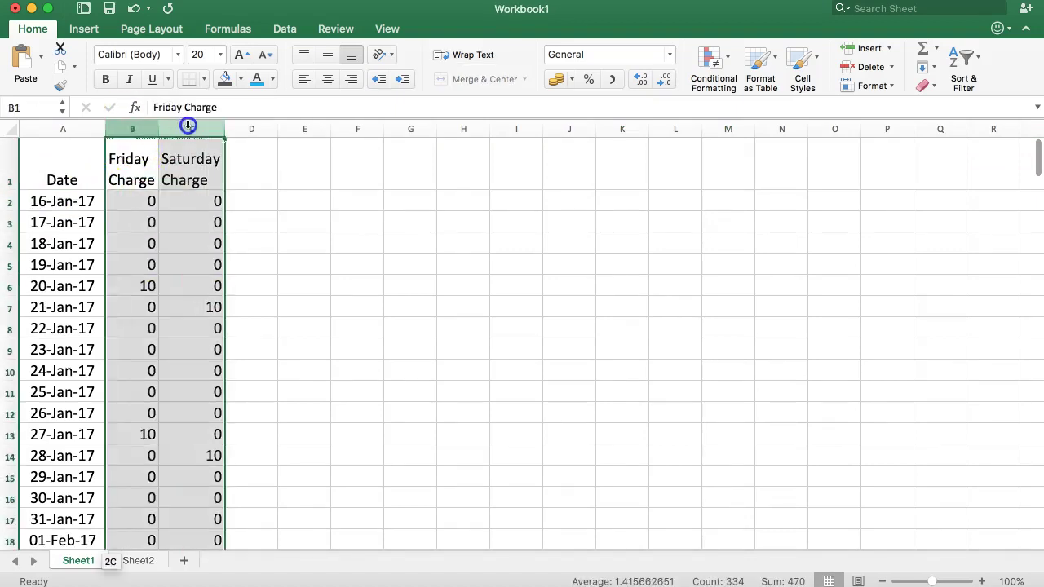
{"action": "left_click", "coordinate": [572, 78]}
{"action": "left_click", "coordinate": [576, 102]}
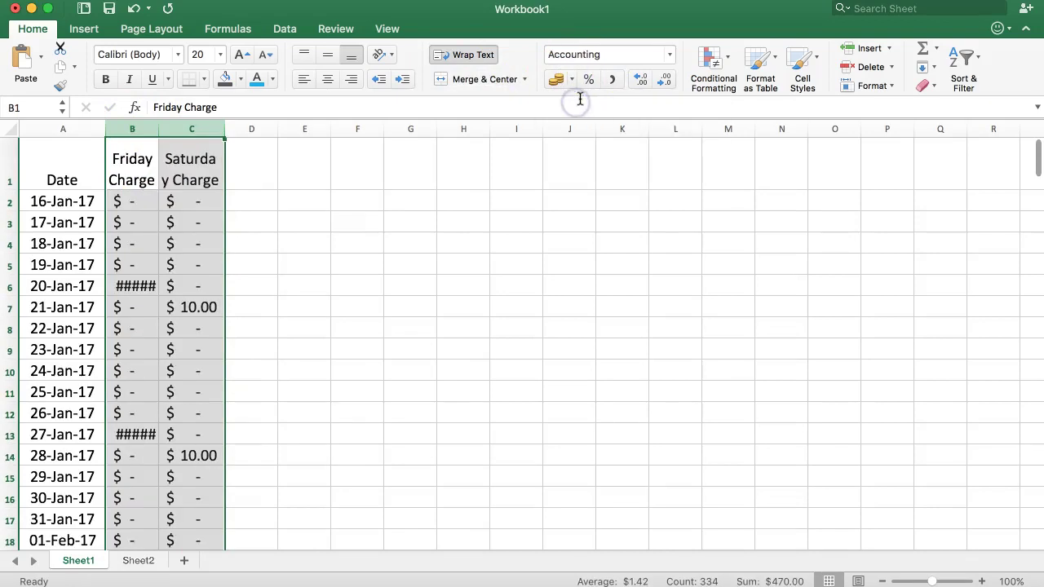
{"action": "double_click", "coordinate": [159, 128]}
{"action": "left_click", "coordinate": [282, 213]}
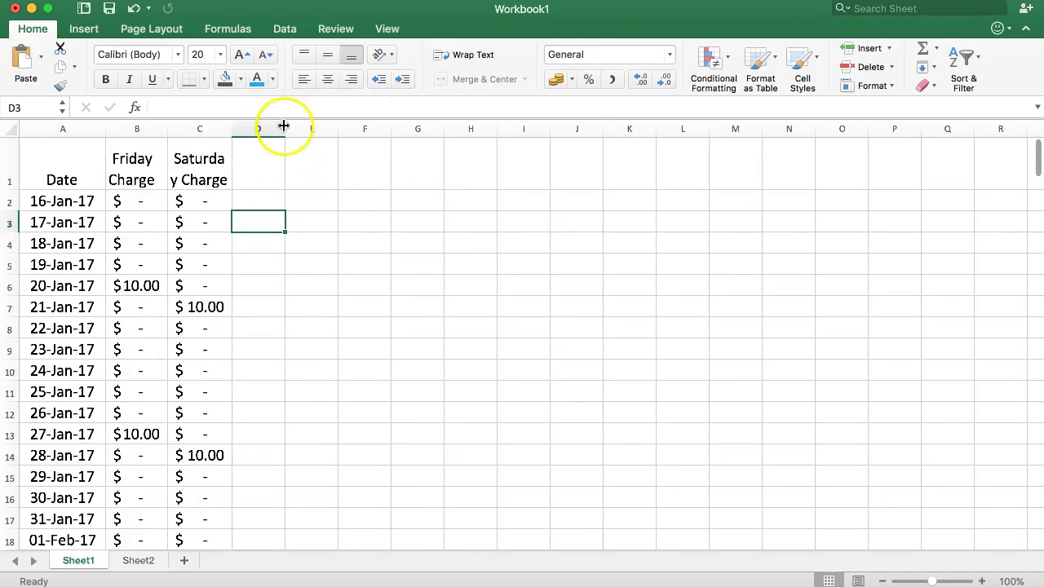
{"action": "left_click", "coordinate": [251, 202]}
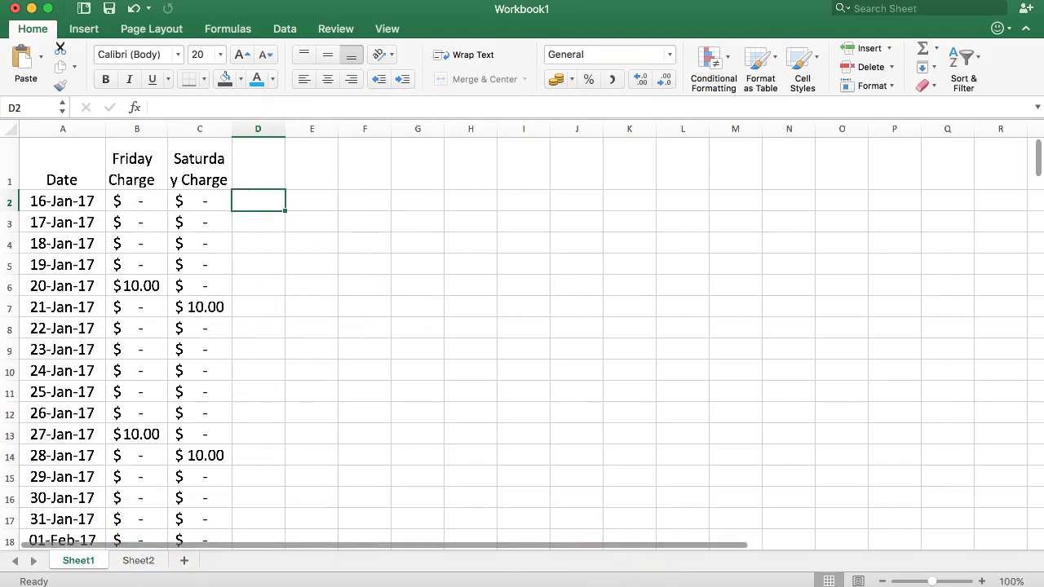
Switch to the PDF rate sheet, examine the validity periods for the Silka Fareast hotel, and return to the workbook
{"action": "key", "text": "super+Tab"}
{"action": "left_click_drag", "start_coordinate": [140, 291], "coordinate": [231, 292]}
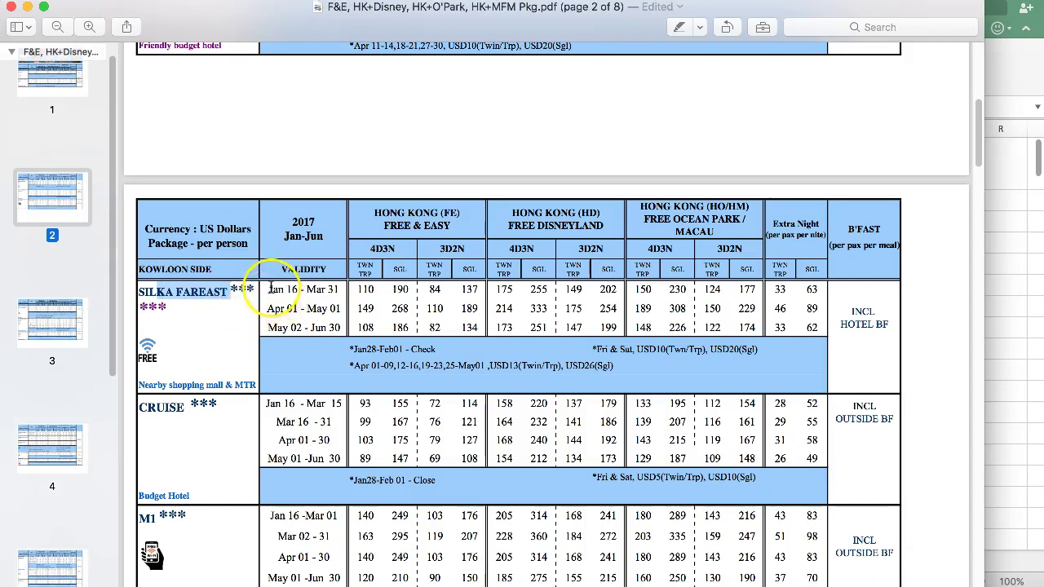
{"action": "left_click_drag", "start_coordinate": [268, 285], "coordinate": [330, 319]}
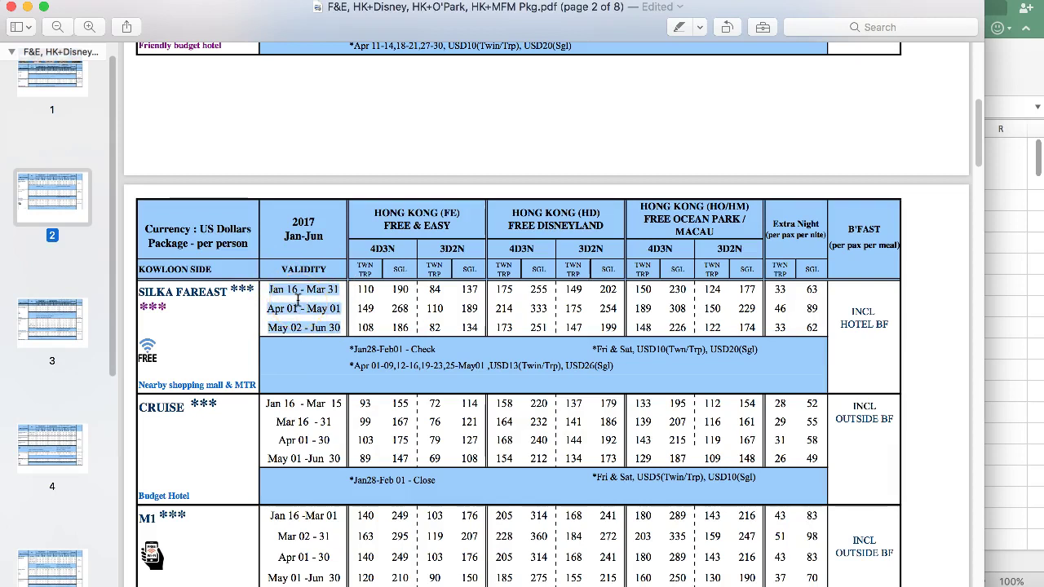
{"action": "left_click", "coordinate": [1026, 203]}
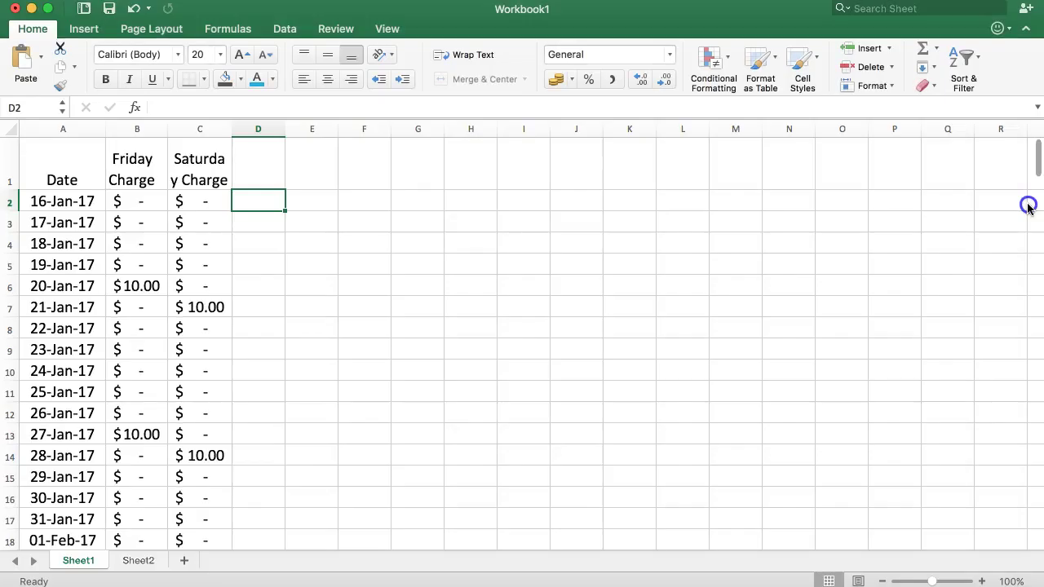
Enter the date 1-16-2017 in cell H2
{"action": "left_click", "coordinate": [436, 200]}
{"action": "left_click", "coordinate": [458, 199]}
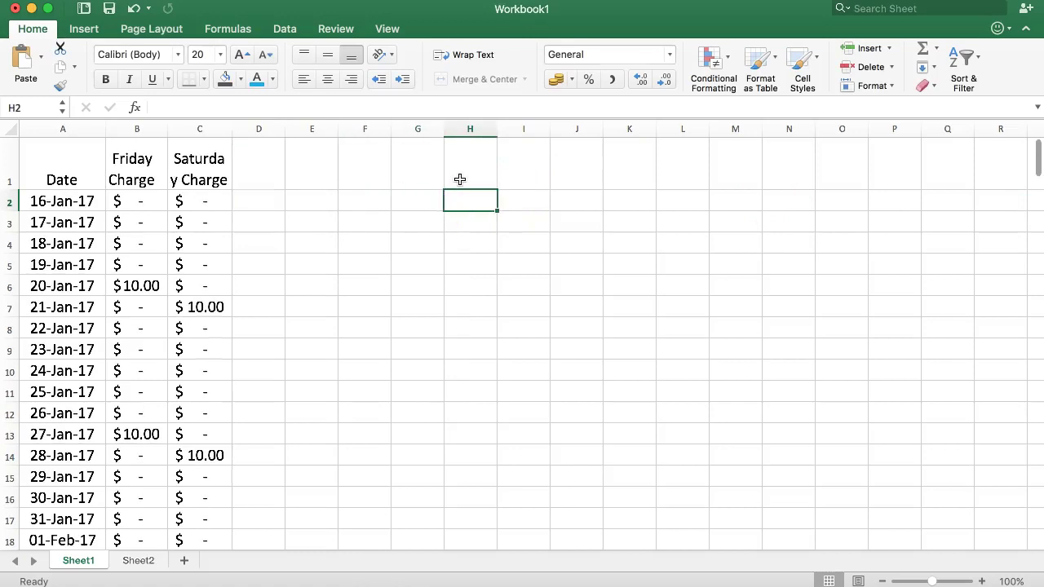
{"action": "type", "text": "16-2017"}
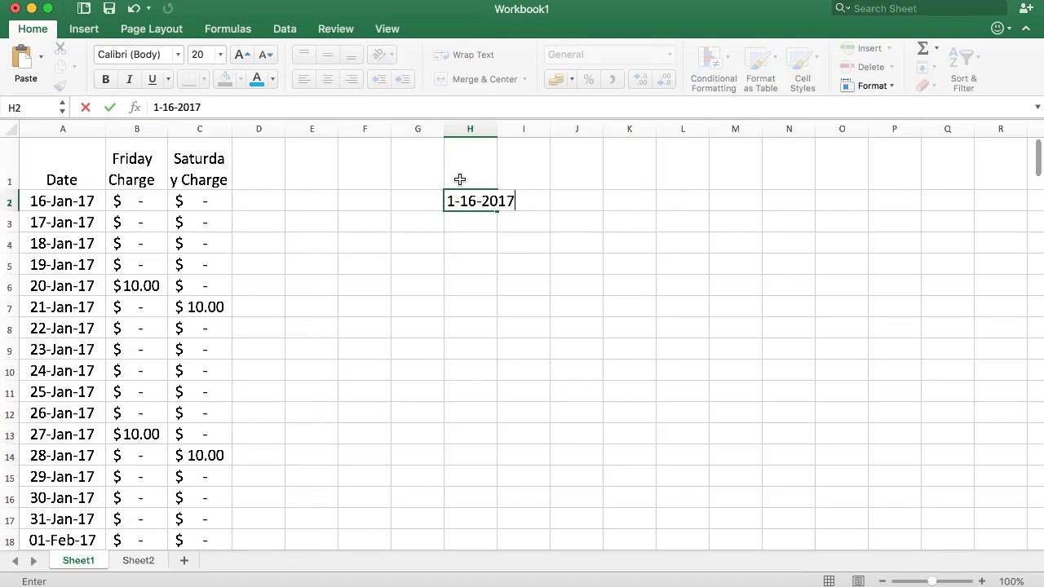
{"action": "key", "text": "Return"}
Format cells H2:H6 as Date using the 14-Mar-15 type
{"action": "left_click", "coordinate": [487, 200]}
{"action": "left_click", "coordinate": [475, 216]}
{"action": "left_click_drag", "start_coordinate": [473, 203], "coordinate": [486, 282]}
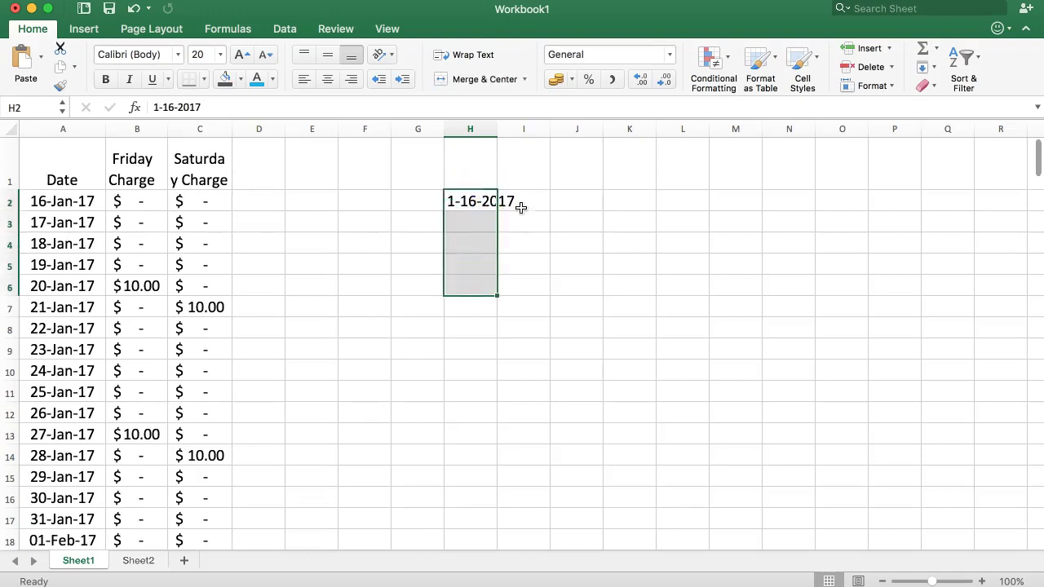
{"action": "left_click", "coordinate": [670, 54]}
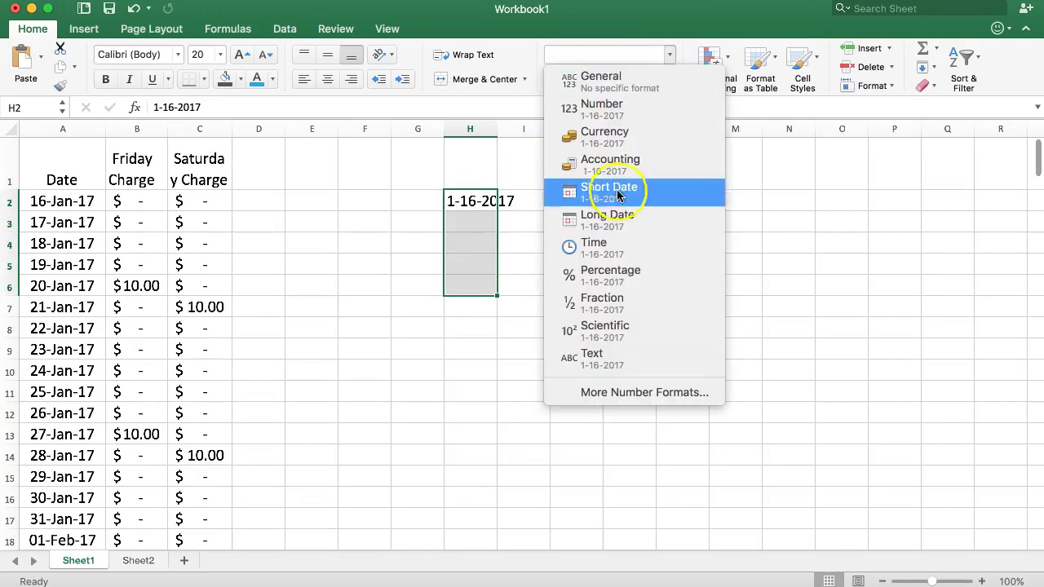
{"action": "left_click", "coordinate": [602, 391]}
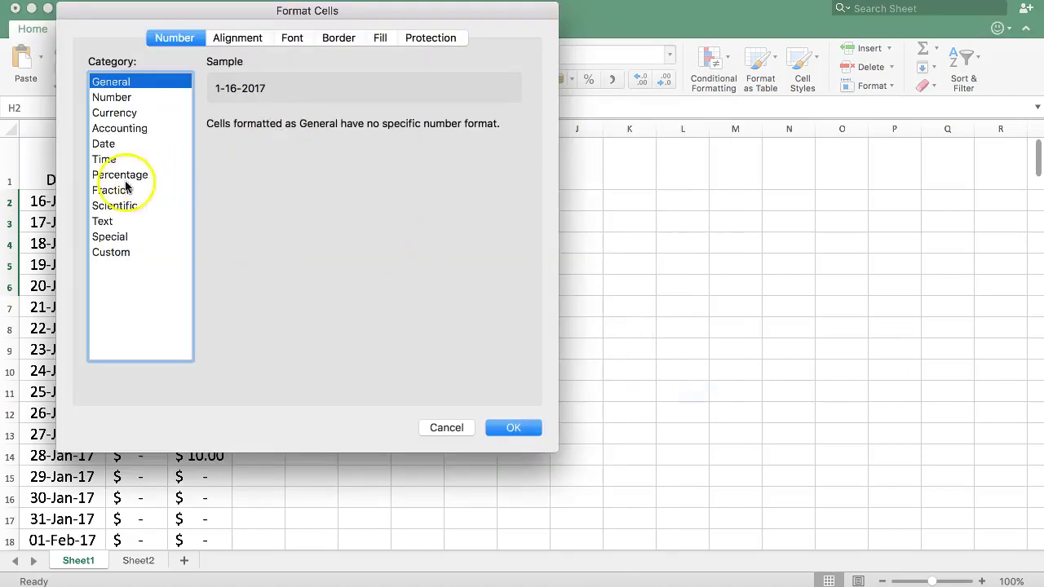
{"action": "left_click", "coordinate": [104, 147]}
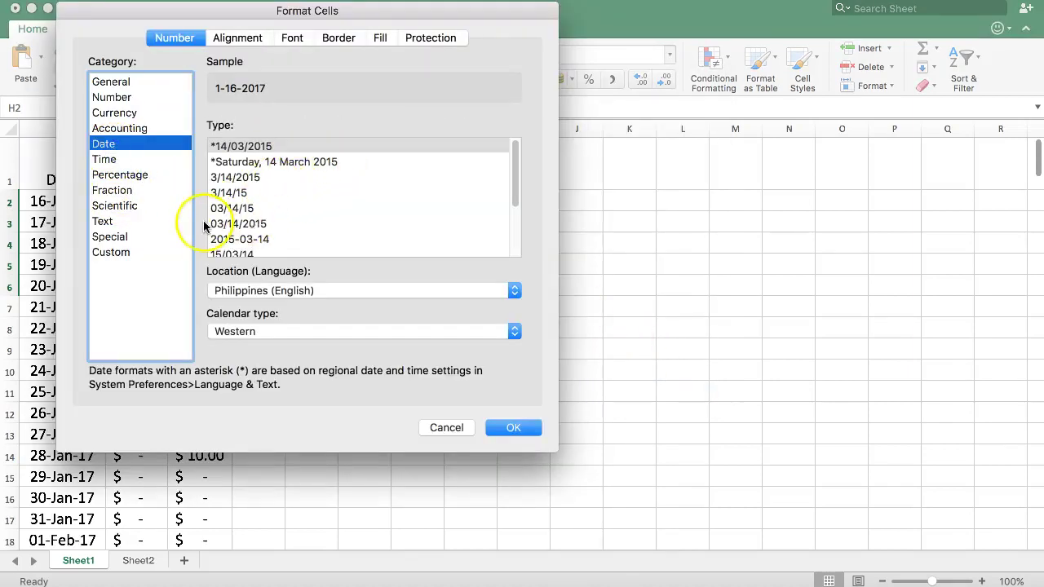
{"action": "left_click_drag", "start_coordinate": [526, 213], "coordinate": [524, 221]}
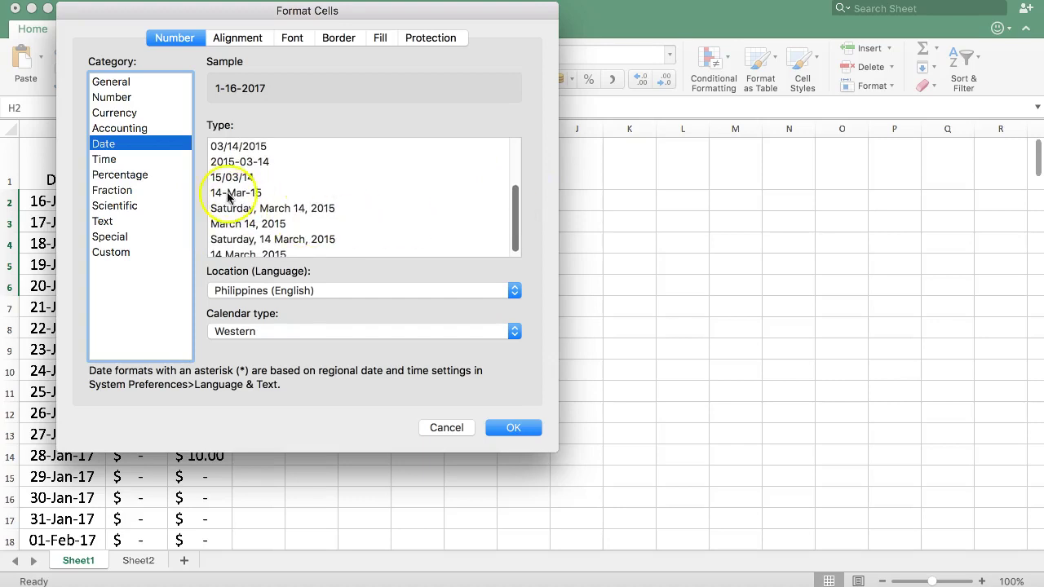
{"action": "left_click", "coordinate": [232, 193]}
{"action": "left_click", "coordinate": [493, 428]}
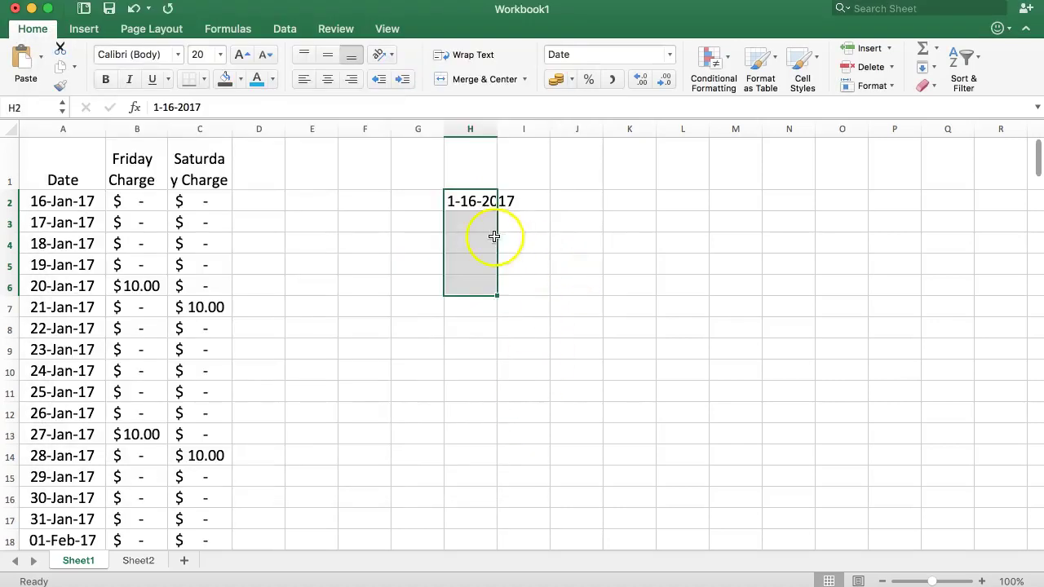
Replace the H2 entry with the date in day-month order, 16-1-2017
{"action": "left_click", "coordinate": [476, 203]}
{"action": "left_click_drag", "start_coordinate": [205, 106], "coordinate": [131, 98]}
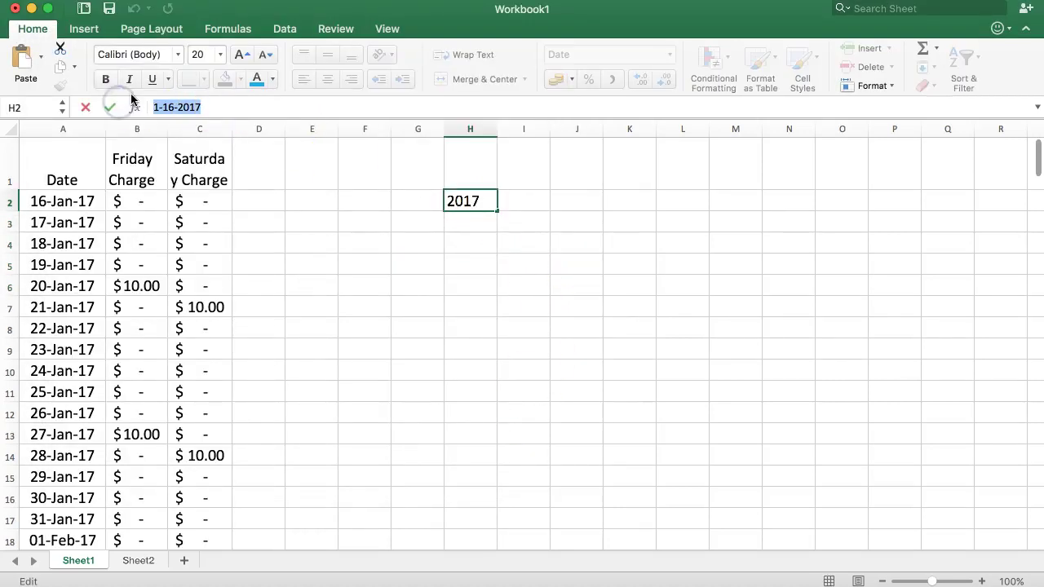
{"action": "type", "text": "1"}
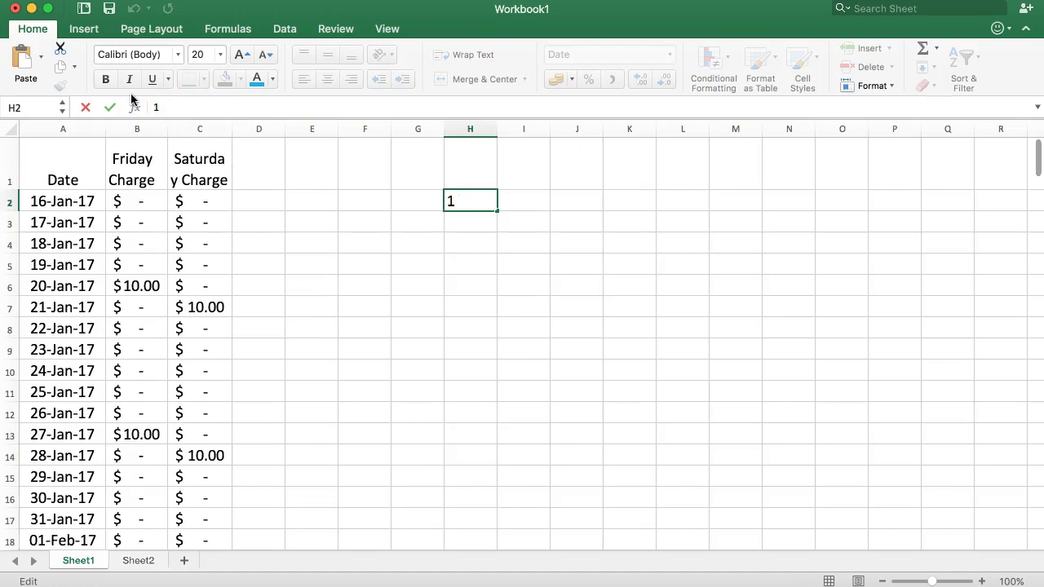
{"action": "type", "text": "6-1-2017"}
{"action": "key", "text": "Return"}
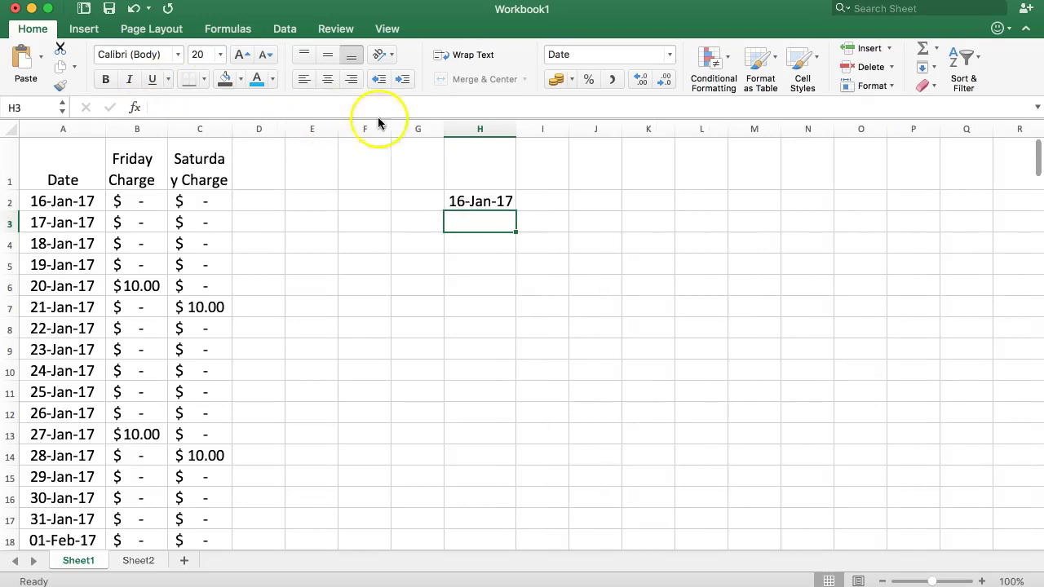
Check the second Silka Fareast validity period in the PDF rate sheet and enter 01-Apr-18 in cell H3
{"action": "left_click", "coordinate": [476, 223]}
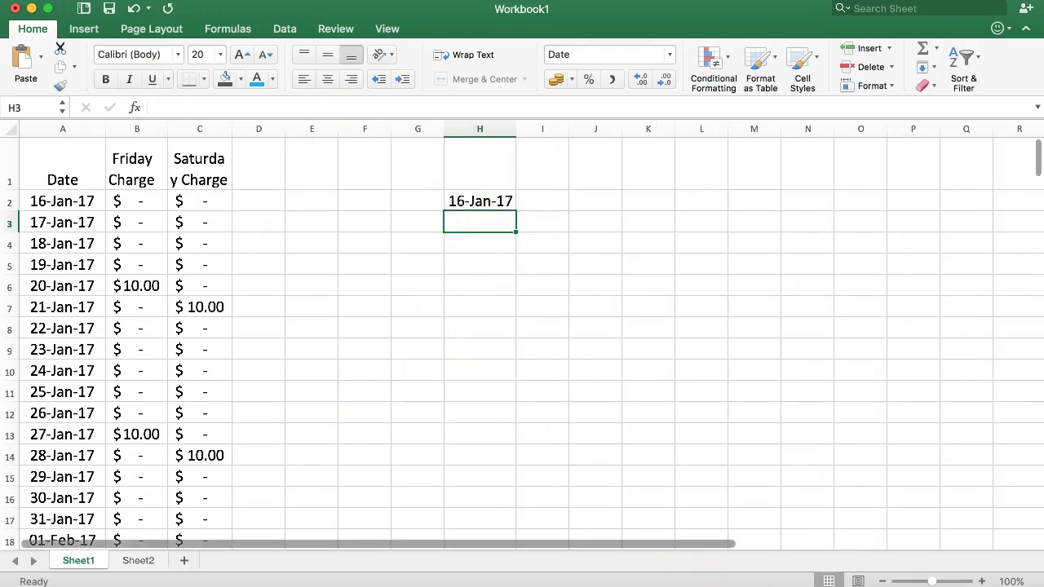
{"action": "key", "text": "super+Tab"}
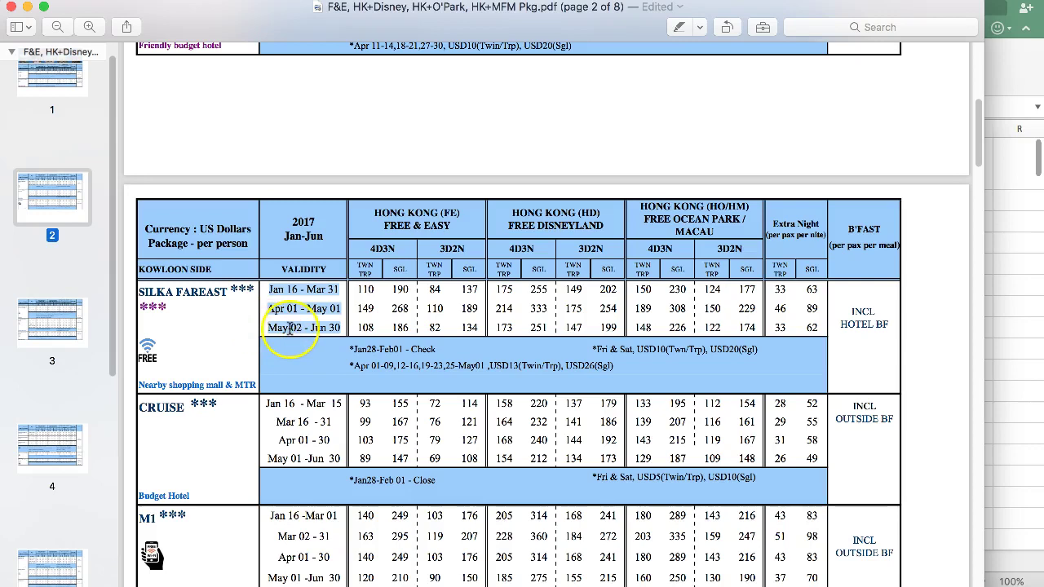
{"action": "left_click", "coordinate": [1002, 268]}
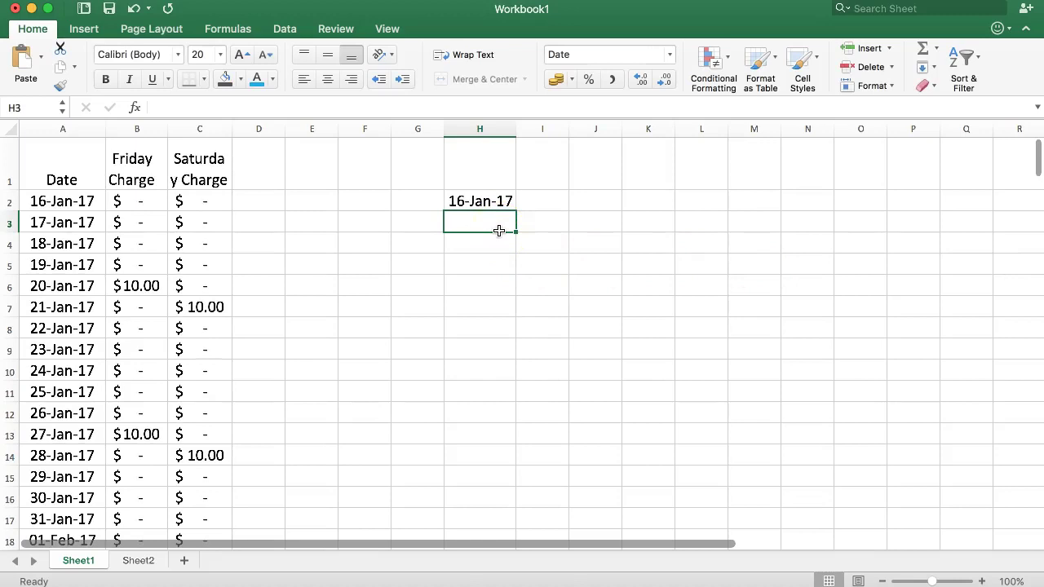
{"action": "key", "text": "Return"}
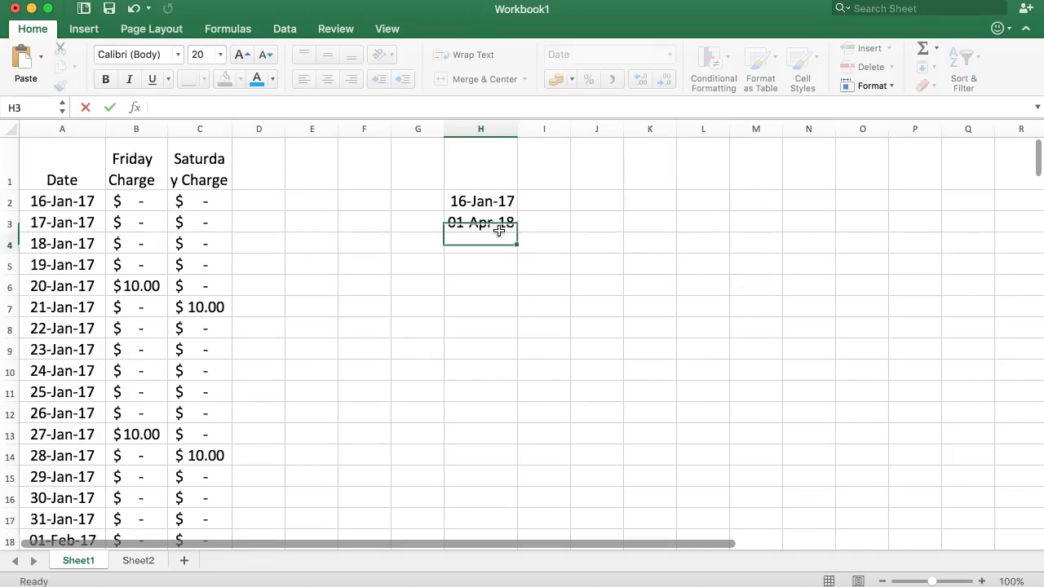
Correct the year of the date in H3 to 2017
{"action": "key", "text": "Down"}
{"action": "key", "text": "Up"}
{"action": "key", "text": "Up"}
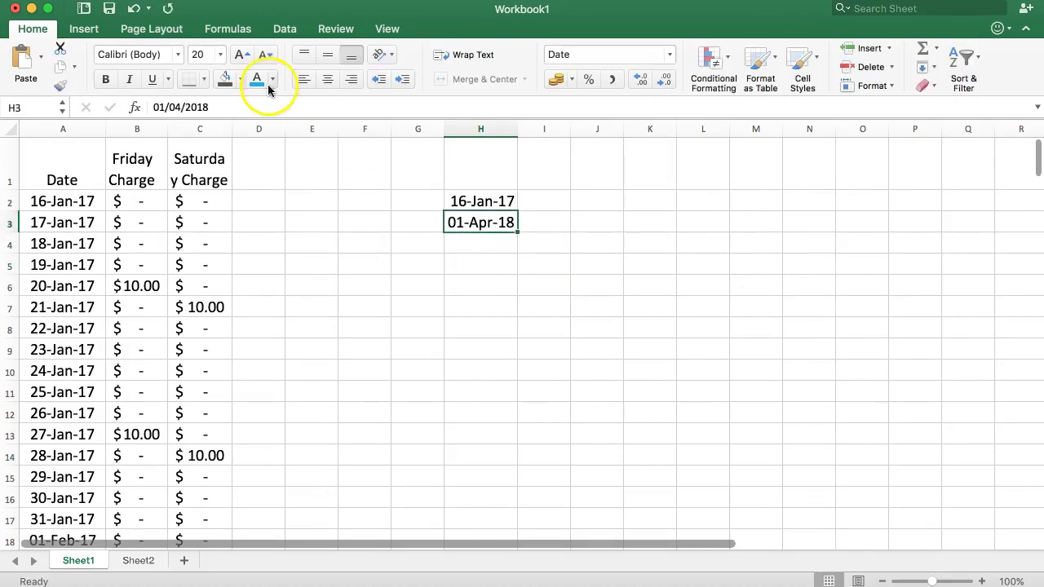
{"action": "left_click", "coordinate": [237, 104]}
{"action": "key", "text": "BackSpace"}
{"action": "type", "text": "7"}
{"action": "key", "text": "Return"}
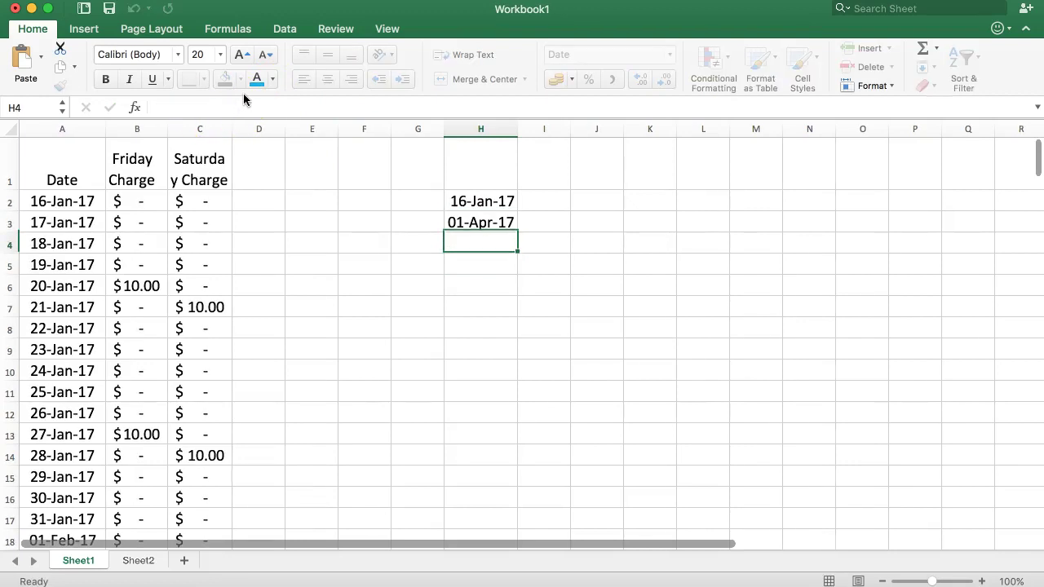
Enter the third validity start date, 2-5-2017, in cell H4 and review the list of dates
{"action": "type", "text": "2-"}
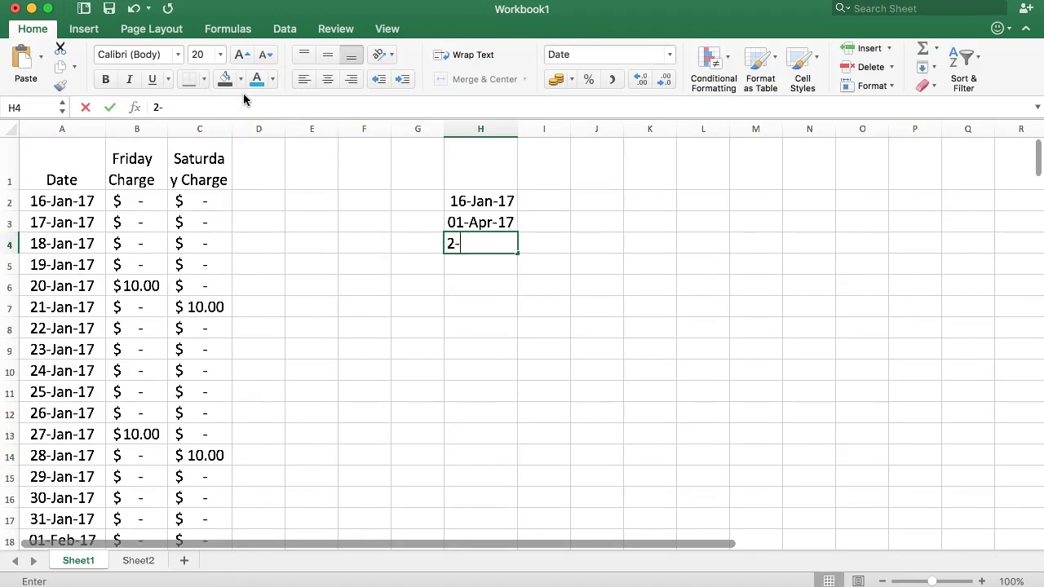
{"action": "type", "text": "5-2017"}
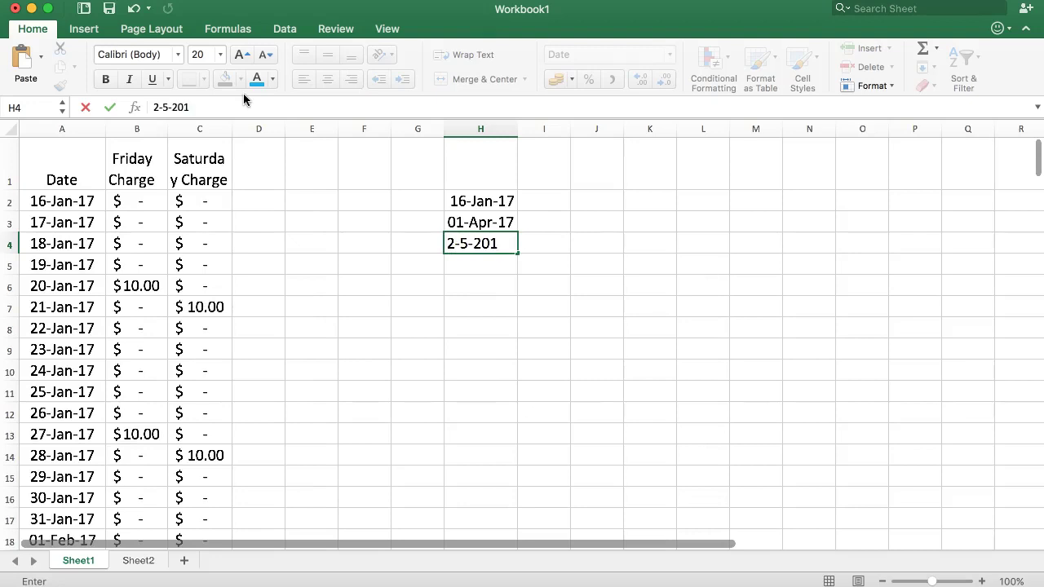
{"action": "key", "text": "Return"}
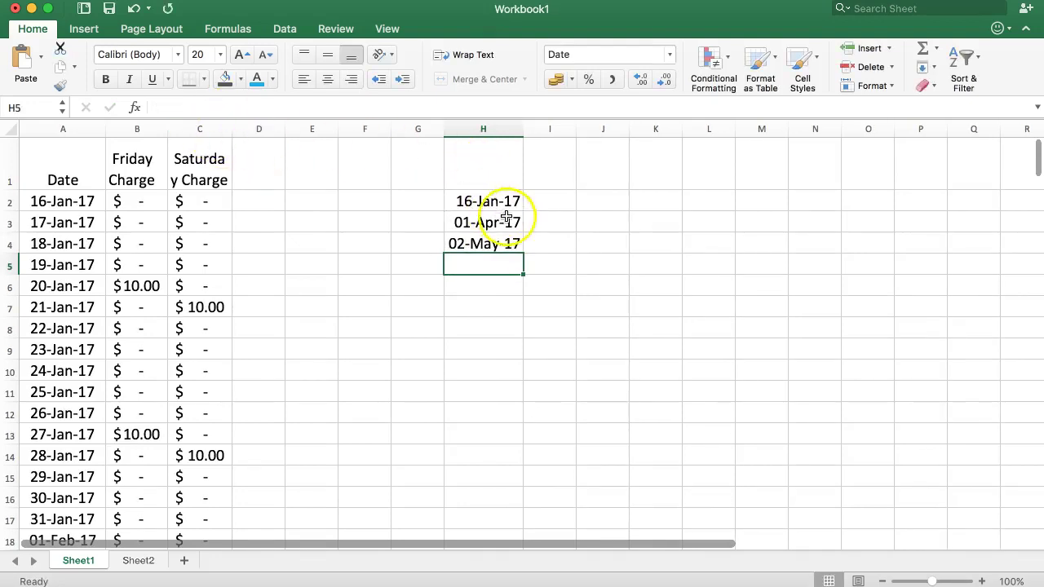
{"action": "left_click_drag", "start_coordinate": [489, 201], "coordinate": [483, 263]}
{"action": "left_click", "coordinate": [512, 244]}
Check the Silka Fareast 4D3N twin rates in the PDF rate sheet and enter 110 in I2 and 149 in I3
{"action": "left_click", "coordinate": [541, 201]}
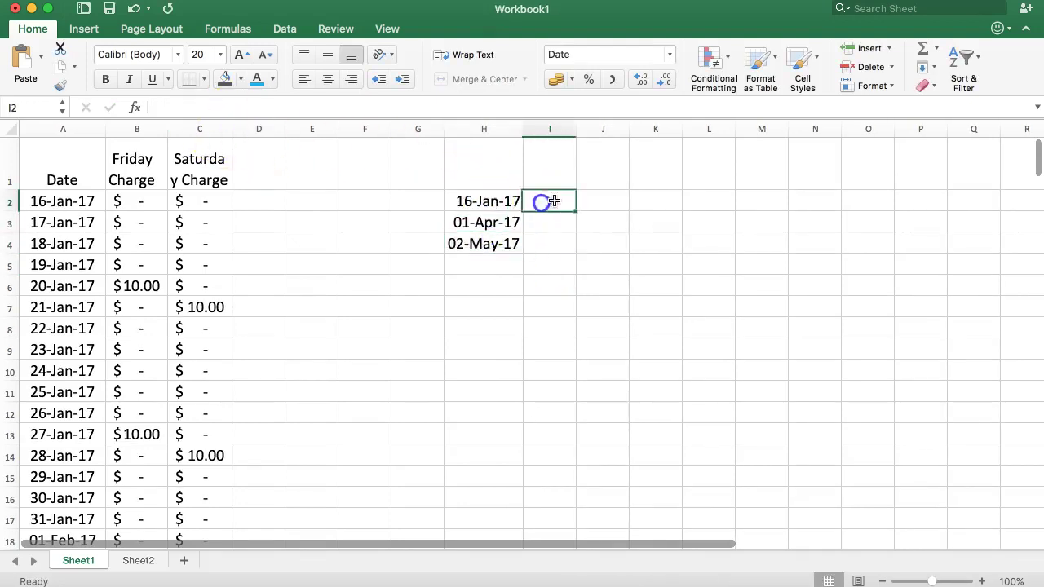
{"action": "mouse_move", "coordinate": [542, 201]}
{"action": "left_mouse_down"}
{"action": "mouse_move", "coordinate": [586, 235]}
{"action": "mouse_move", "coordinate": [543, 217]}
{"action": "mouse_move", "coordinate": [543, 203]}
{"action": "left_mouse_up"}
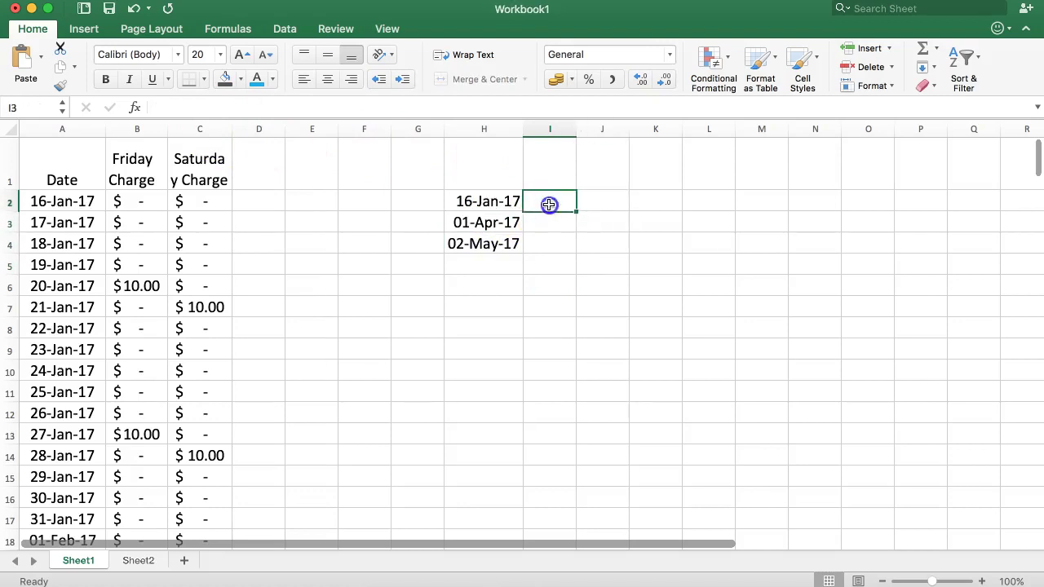
{"action": "left_click", "coordinate": [943, 584]}
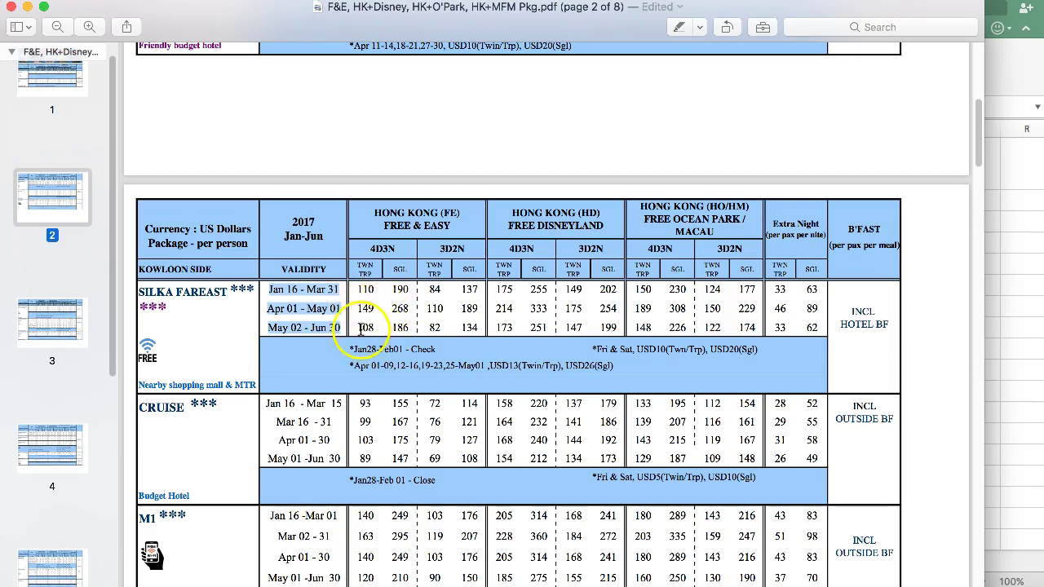
{"action": "left_click", "coordinate": [1019, 319]}
{"action": "type", "text": "110"}
{"action": "key", "text": "Return"}
{"action": "type", "text": "149"}
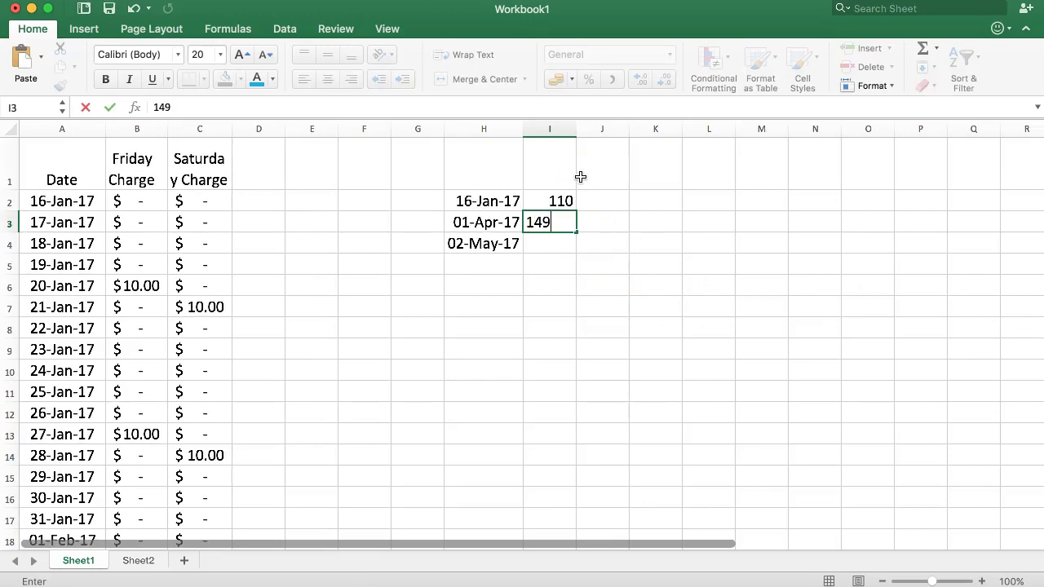
{"action": "key", "text": "Return"}
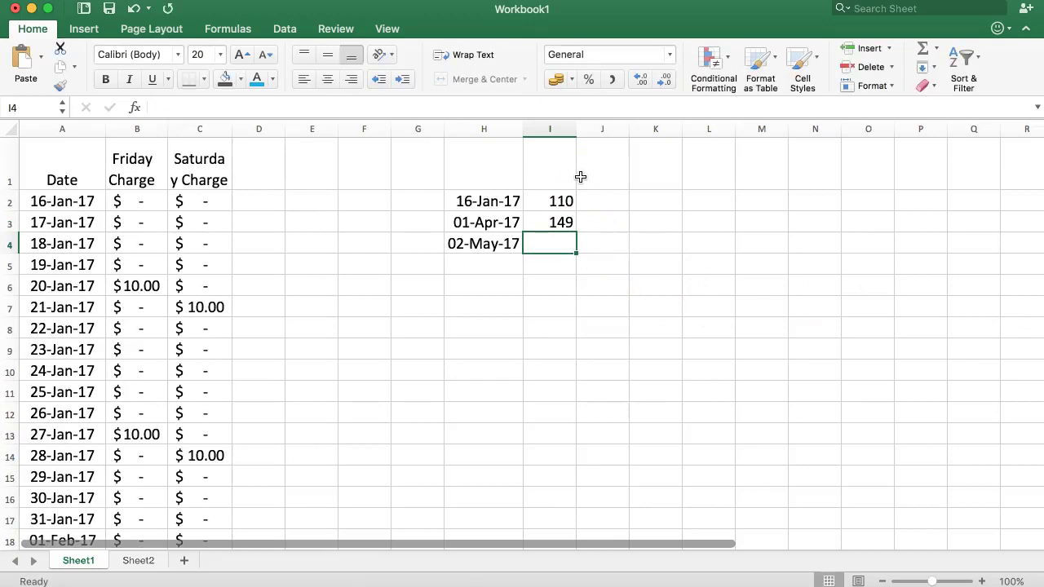
Check the twin rate for the May 02 - Jun 30 period in the PDF and enter 108 in cell I4
{"action": "key", "text": "super+Tab"}
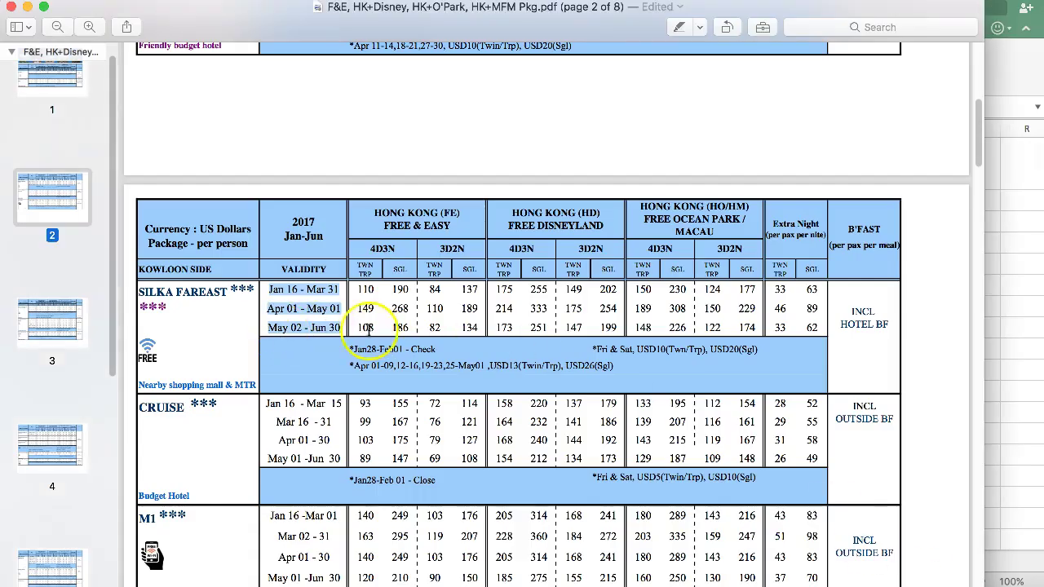
{"action": "key", "text": "super+Tab"}
{"action": "type", "text": "108"}
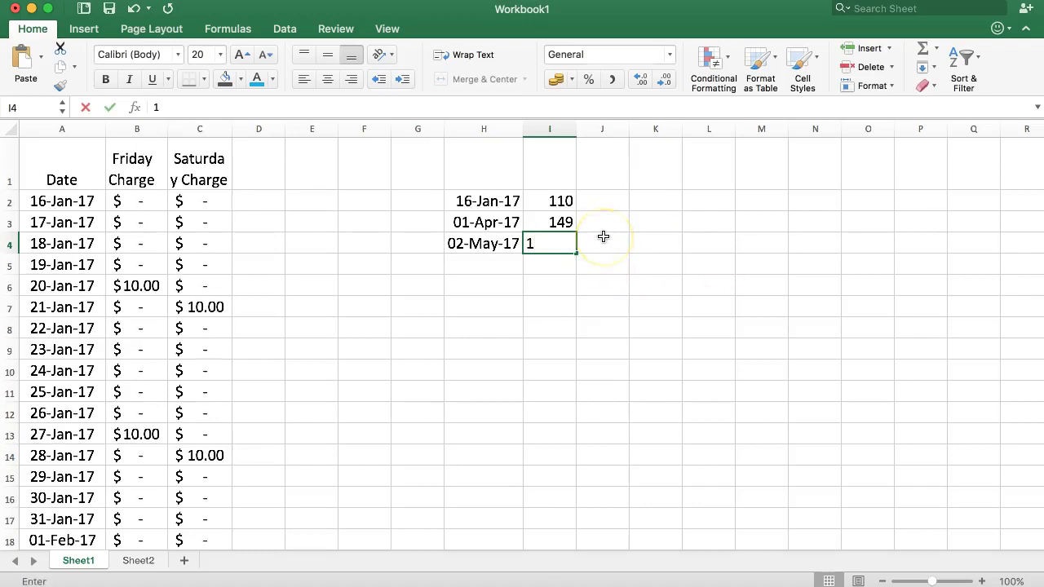
{"action": "key", "text": "Return"}
Apply the dollar accounting format to the rates in I2:I4
{"action": "left_click_drag", "start_coordinate": [538, 200], "coordinate": [543, 241]}
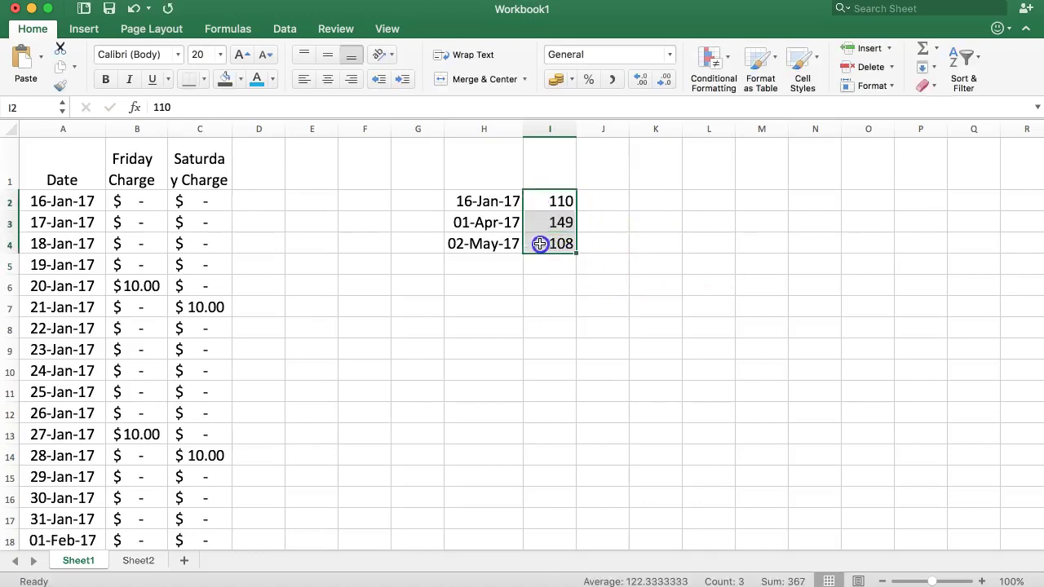
{"action": "left_click", "coordinate": [572, 80]}
{"action": "left_click", "coordinate": [576, 103]}
{"action": "left_click", "coordinate": [566, 270]}
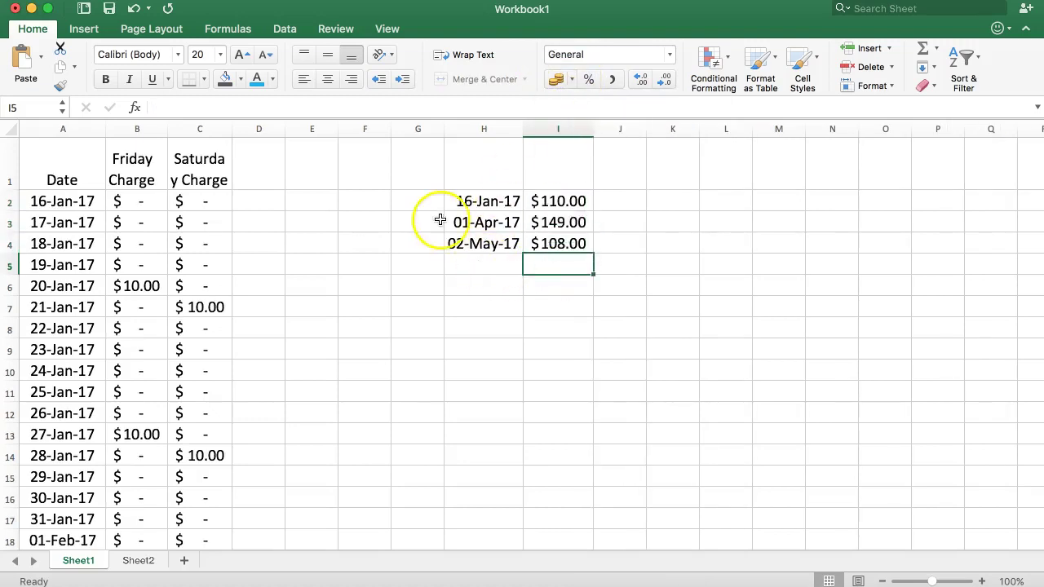
Examine how the dates in column A match the validity start dates in column H and the rates in column I
{"action": "left_click", "coordinate": [513, 200]}
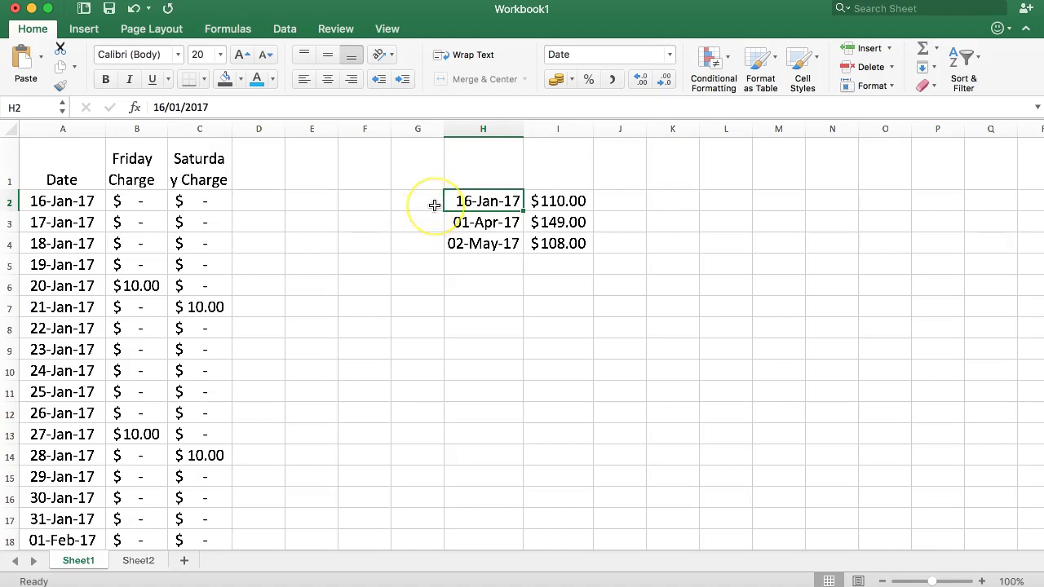
{"action": "left_click", "coordinate": [63, 203]}
{"action": "left_click", "coordinate": [496, 205]}
{"action": "left_click", "coordinate": [558, 201]}
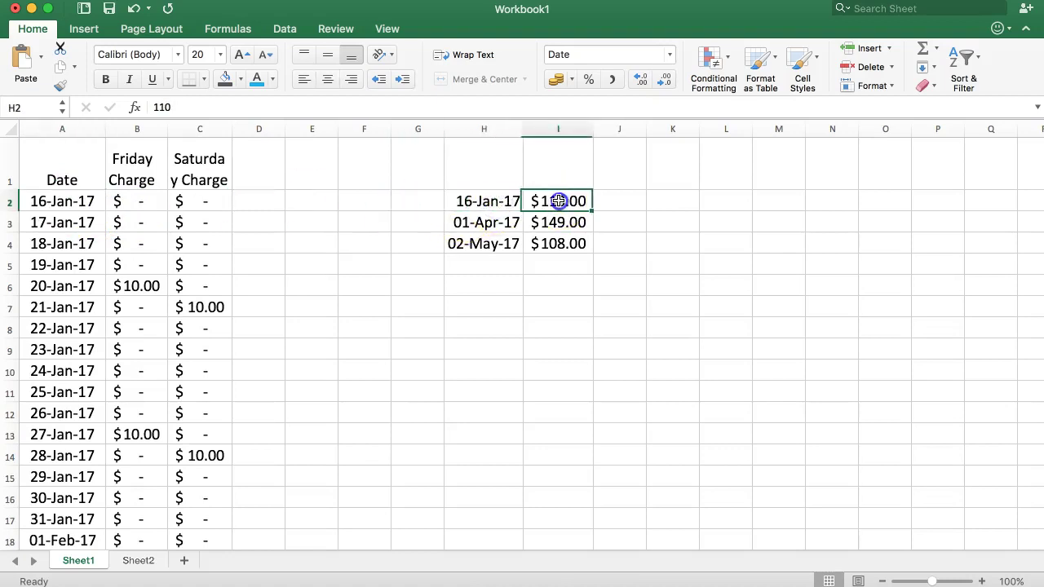
{"action": "left_click", "coordinate": [63, 241]}
{"action": "left_click", "coordinate": [559, 202]}
{"action": "left_click_drag", "start_coordinate": [478, 205], "coordinate": [473, 226]}
{"action": "left_click", "coordinate": [475, 224]}
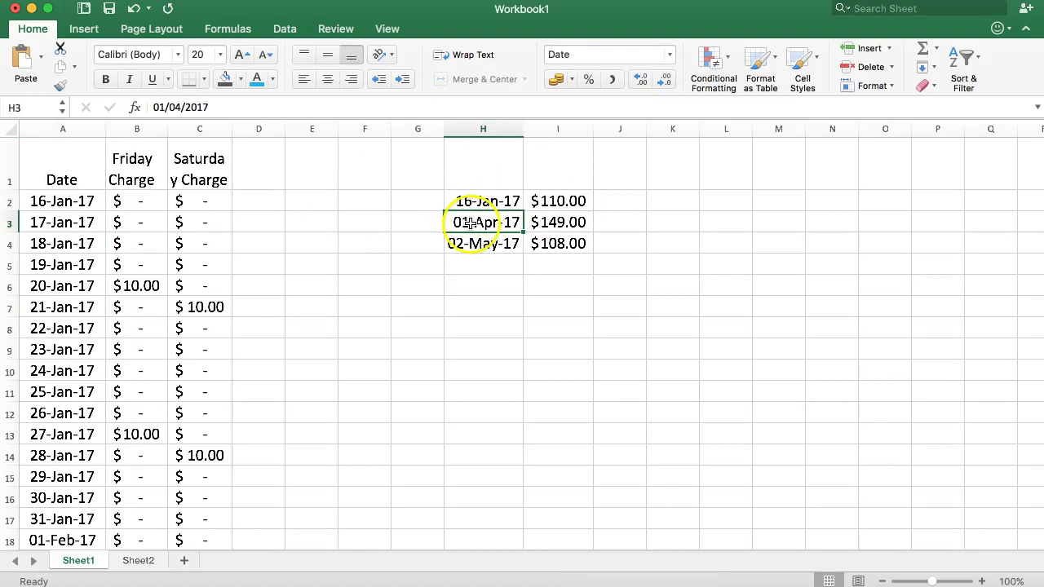
Start a VLOOKUP formula in cell D2 and open the Formula Builder for its arguments
{"action": "left_click", "coordinate": [247, 199]}
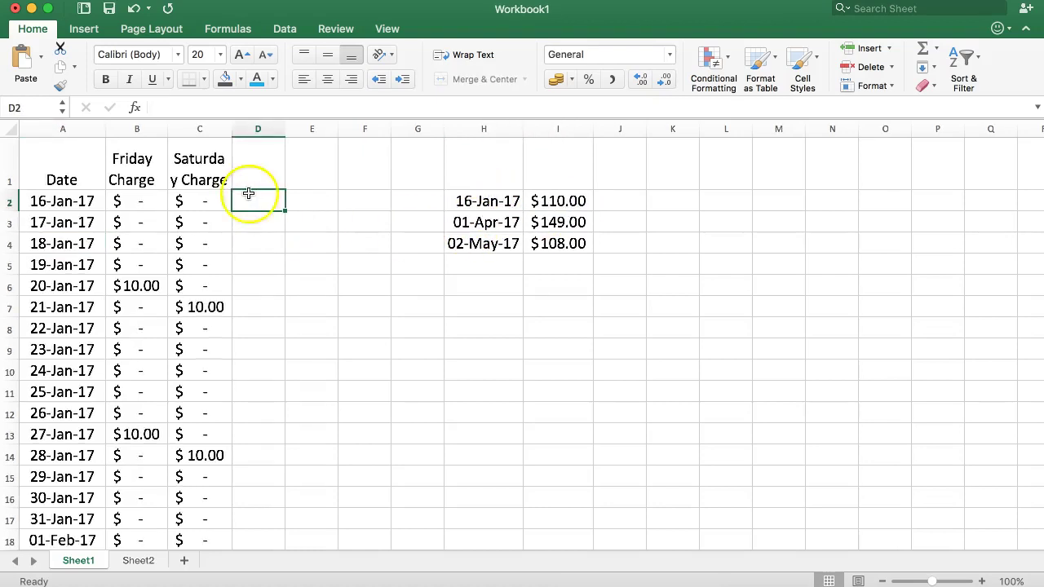
{"action": "type", "text": "="}
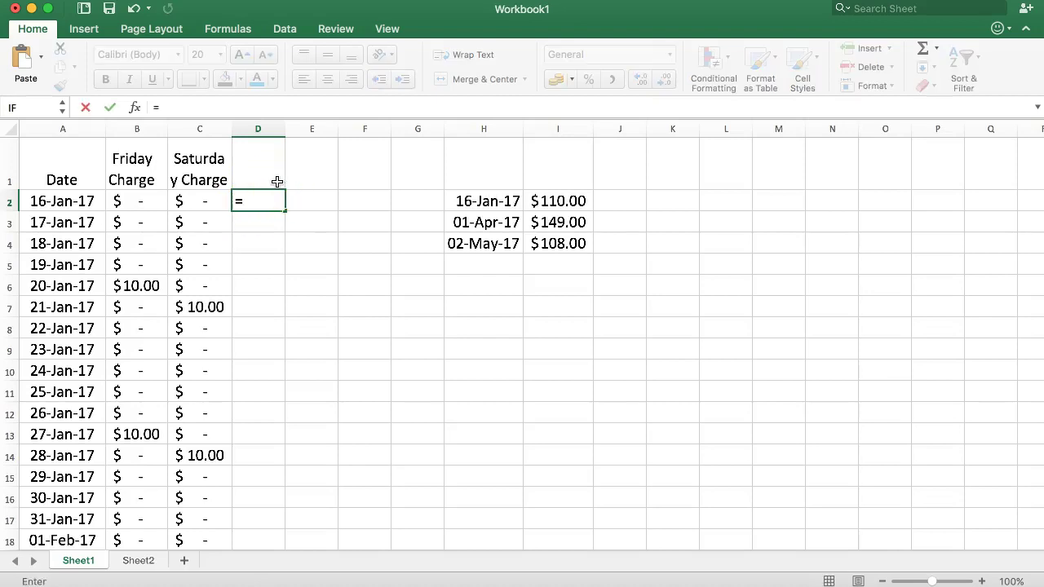
{"action": "type", "text": "VLO"}
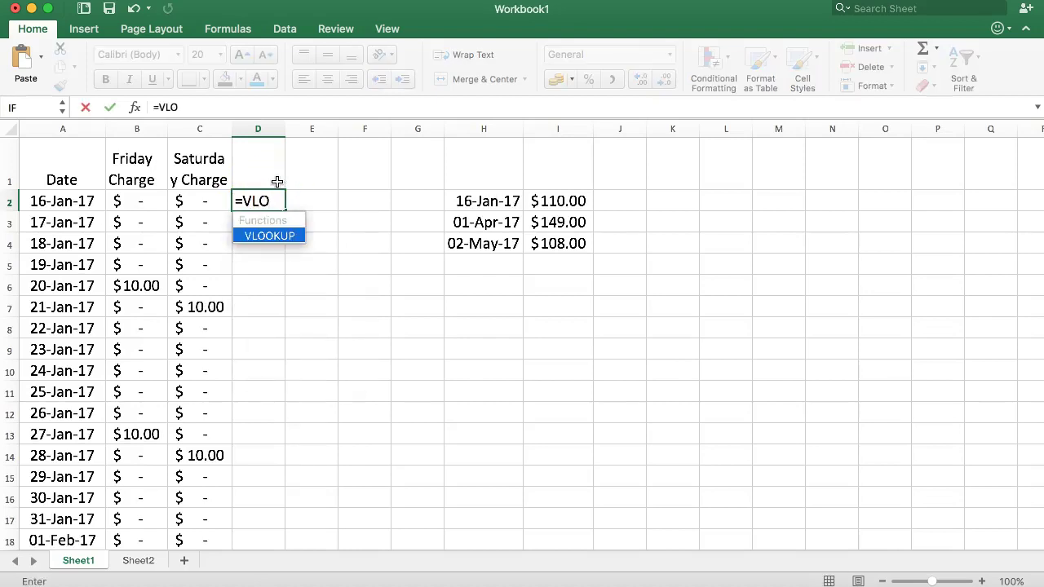
{"action": "type", "text": "OKUP("}
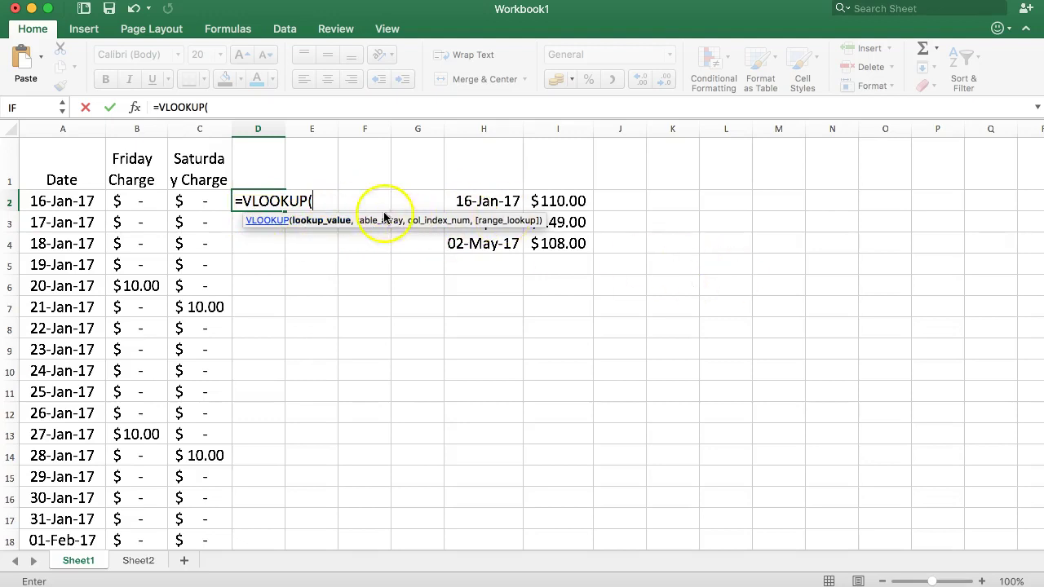
{"action": "left_click", "coordinate": [135, 108]}
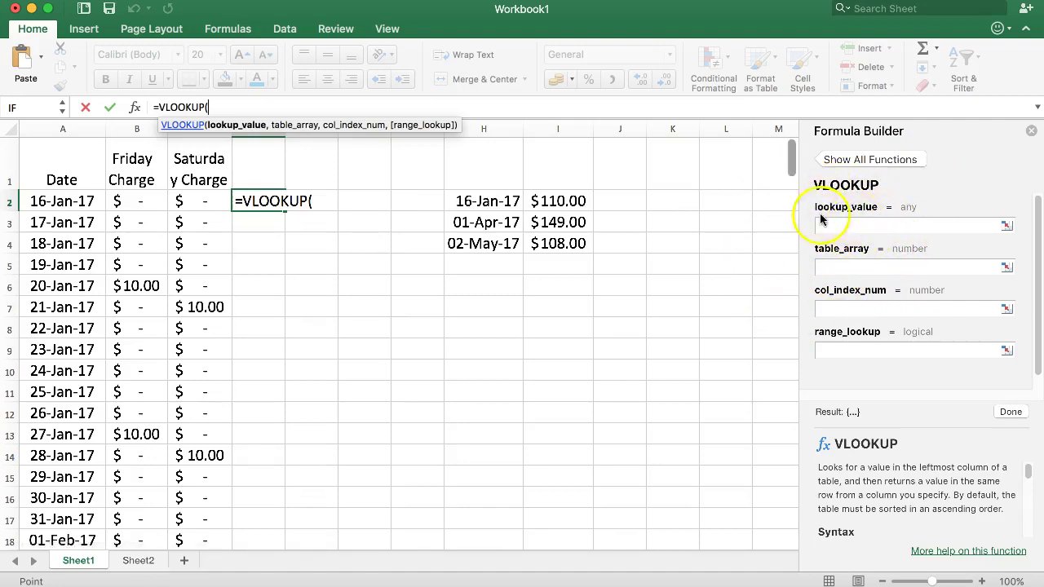
Set the VLOOKUP lookup value to A2 and the table array to H2:I4
{"action": "left_click", "coordinate": [864, 229]}
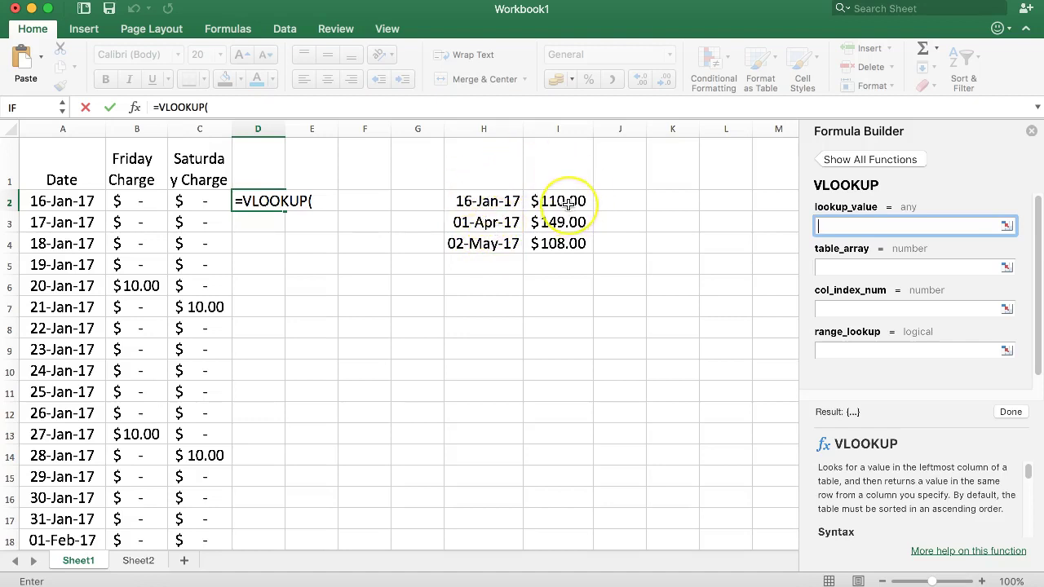
{"action": "left_click", "coordinate": [58, 200]}
{"action": "left_click", "coordinate": [846, 267]}
{"action": "left_click", "coordinate": [473, 201]}
{"action": "left_click_drag", "start_coordinate": [474, 201], "coordinate": [569, 249]}
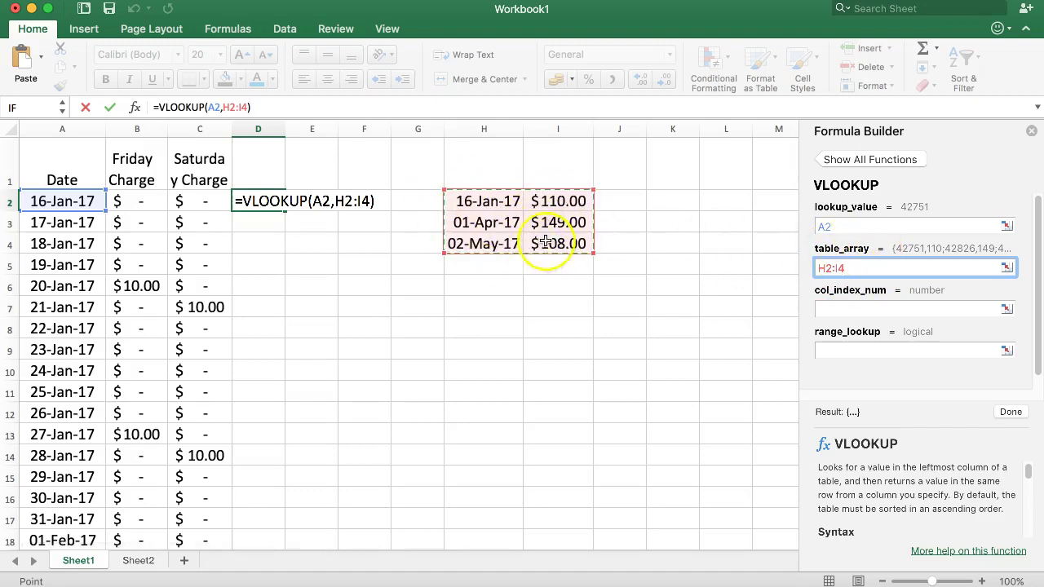
Set the VLOOKUP column index to 2 and range lookup to 1, complete the formula in D2 and close the Formula Builder
{"action": "left_click", "coordinate": [836, 309]}
{"action": "left_click", "coordinate": [877, 306]}
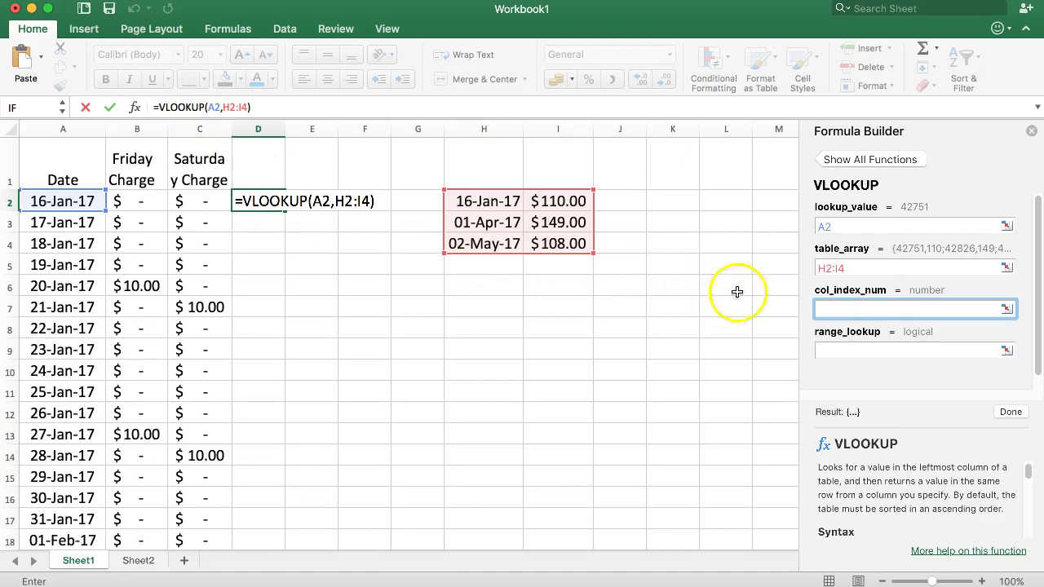
{"action": "mouse_move", "coordinate": [838, 290]}
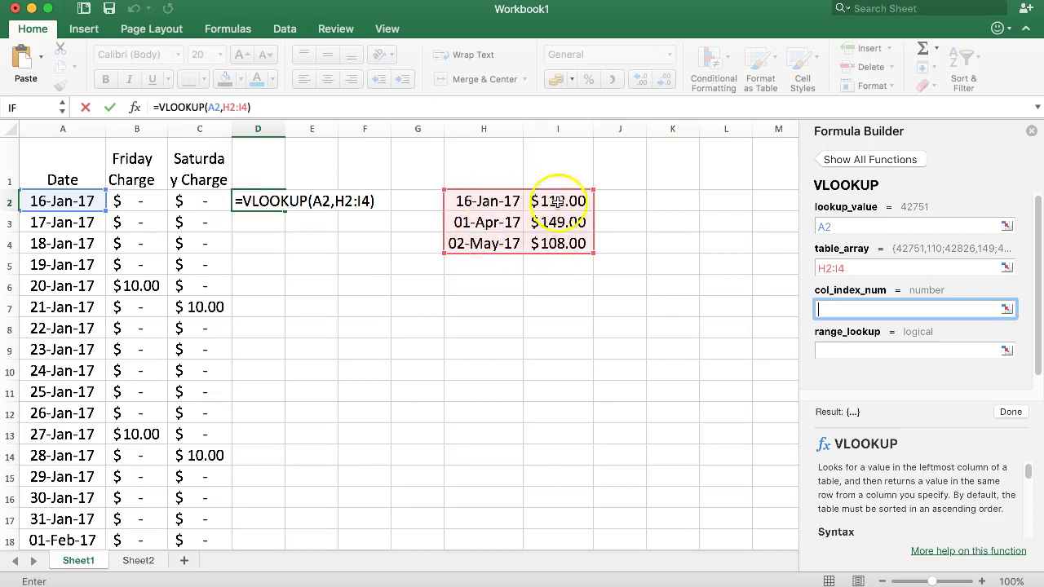
{"action": "type", "text": "2"}
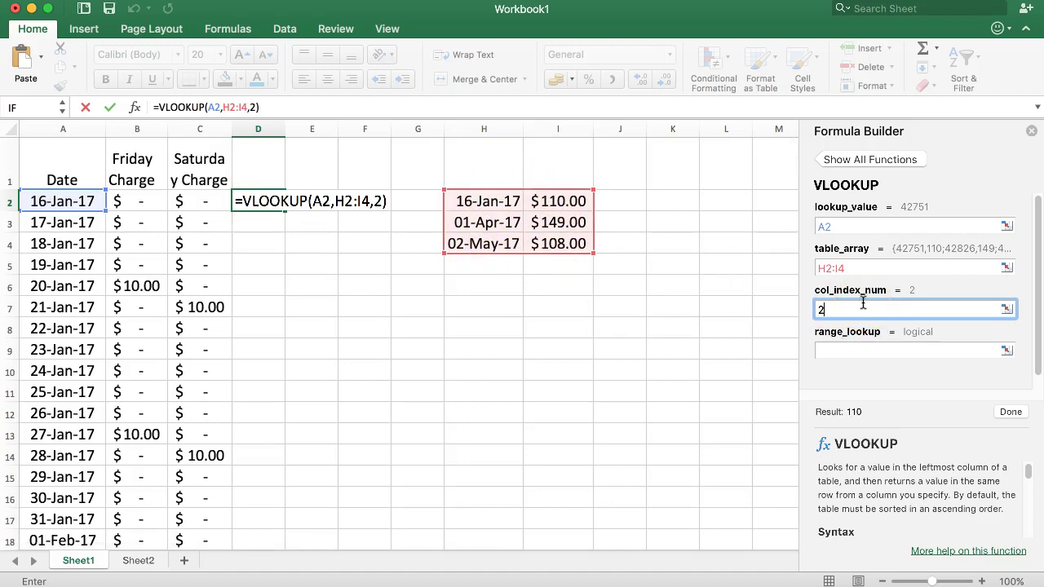
{"action": "left_click", "coordinate": [858, 351]}
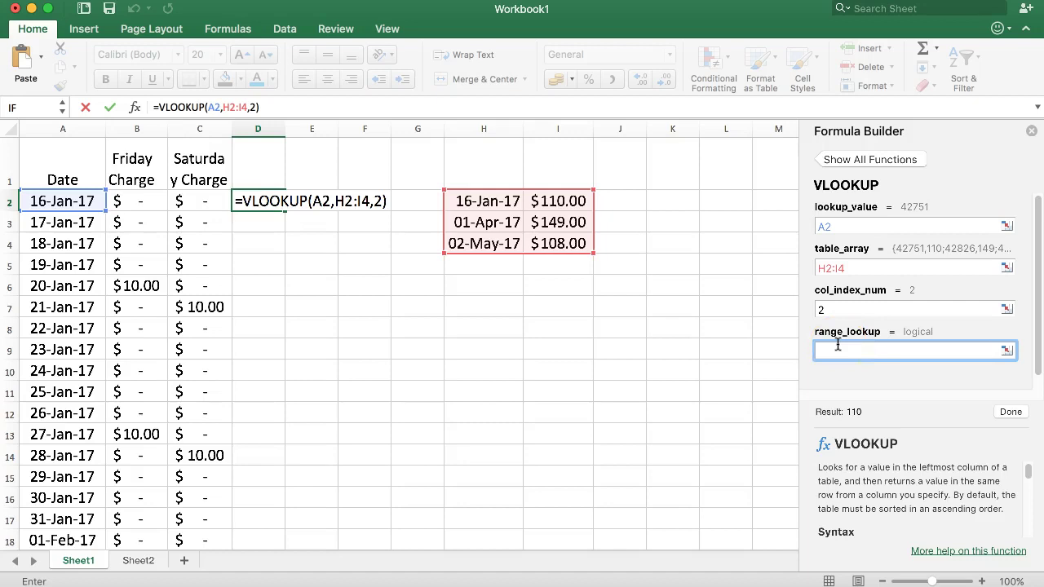
{"action": "type", "text": "1"}
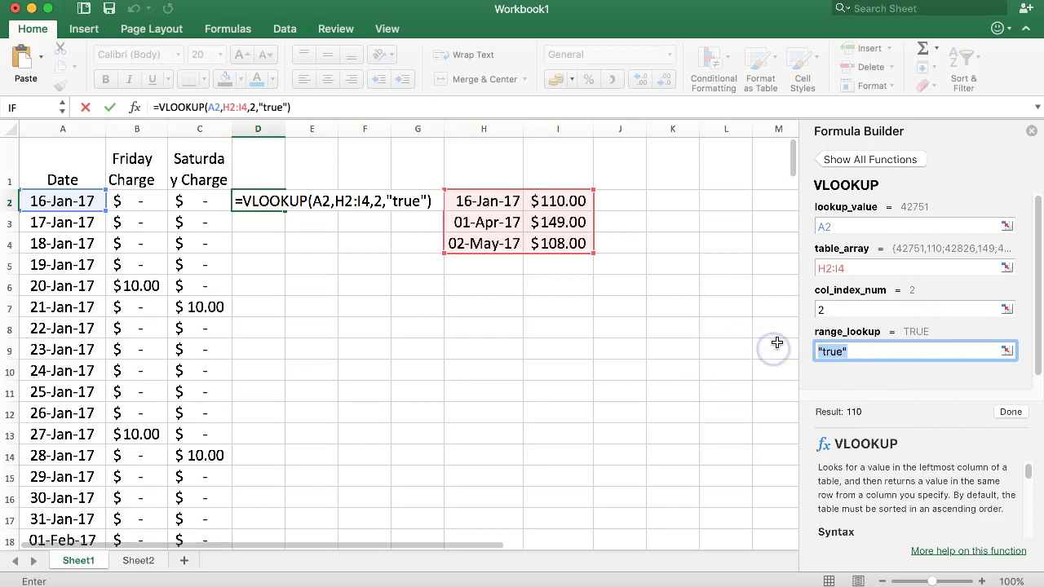
{"action": "type", "text": "1"}
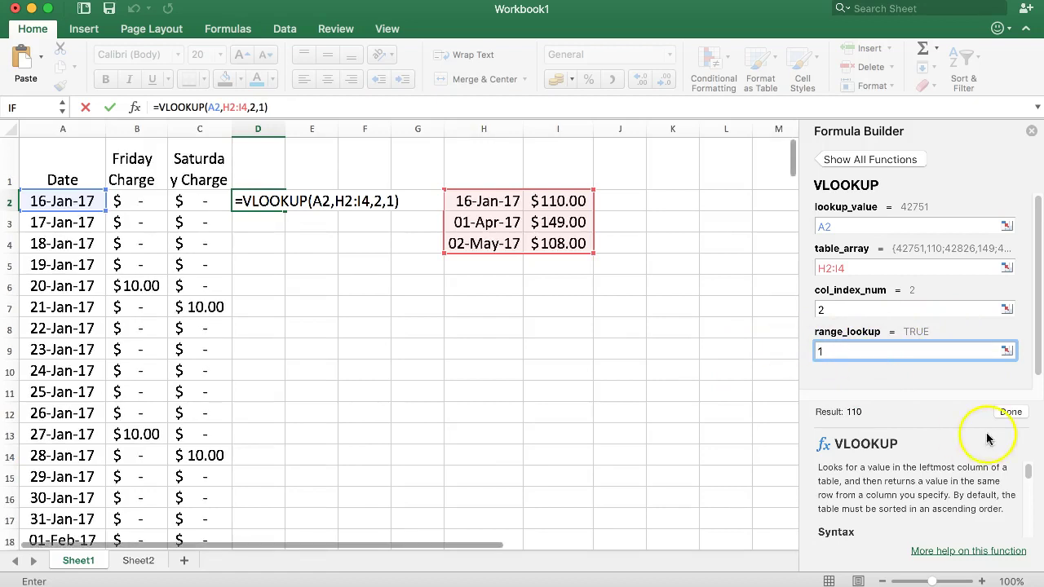
{"action": "left_click", "coordinate": [1010, 412]}
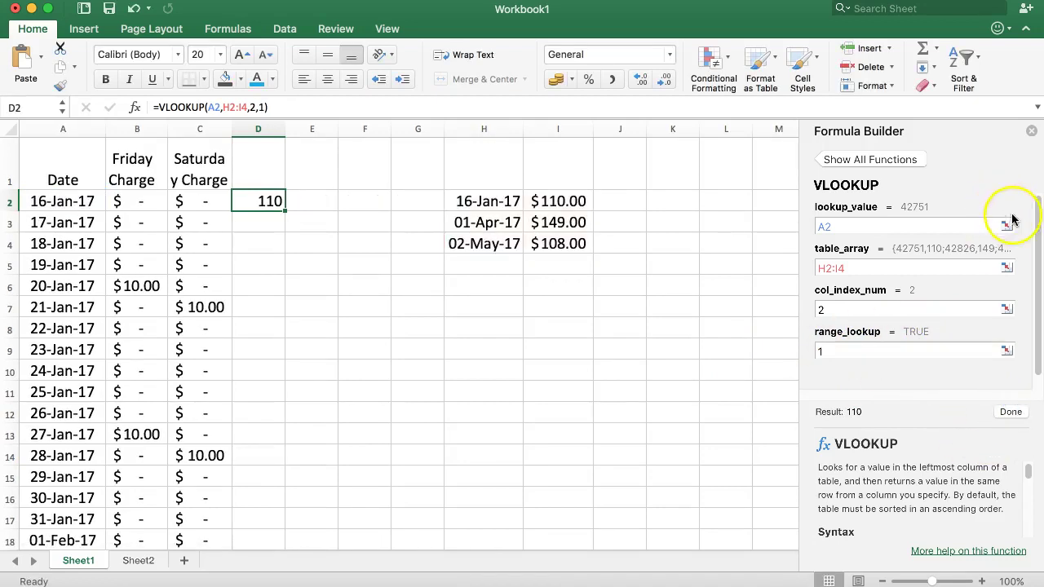
{"action": "left_click", "coordinate": [1030, 131]}
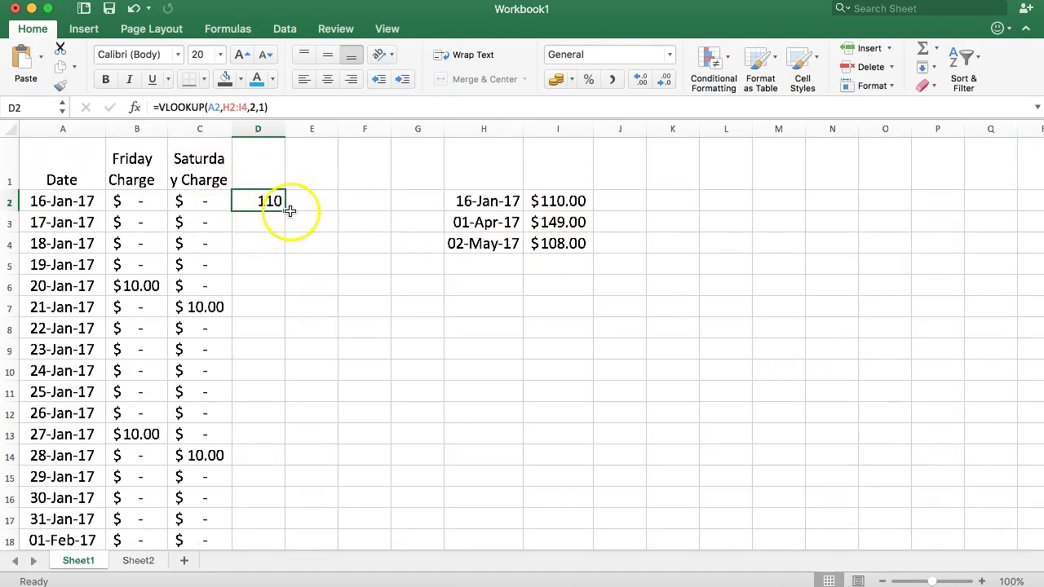
Fill the VLOOKUP formula from D2 down to D3 and inspect the cell references in the copied formula
{"action": "left_click_drag", "start_coordinate": [285, 212], "coordinate": [280, 235]}
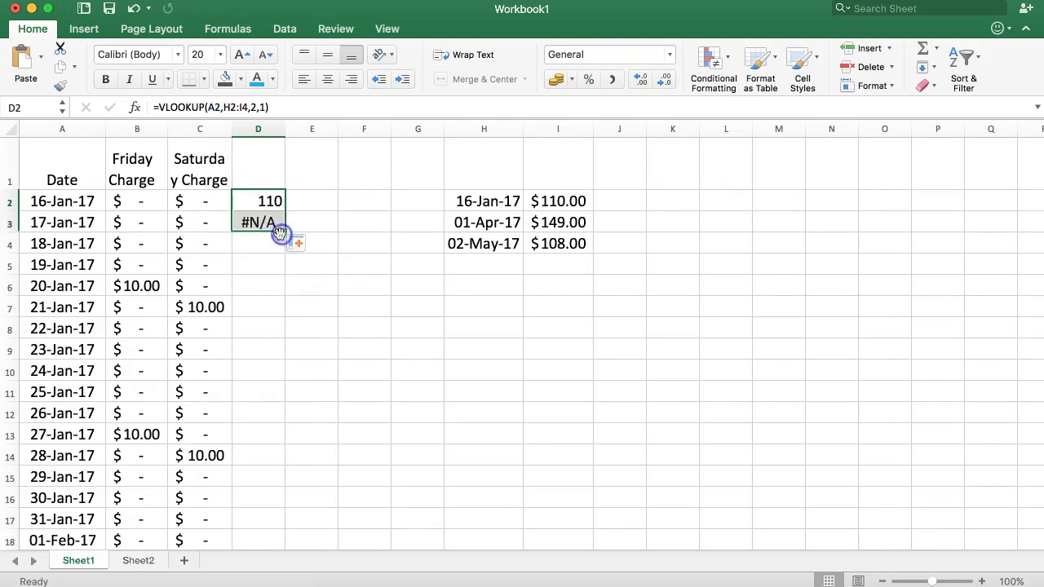
{"action": "double_click", "coordinate": [261, 220]}
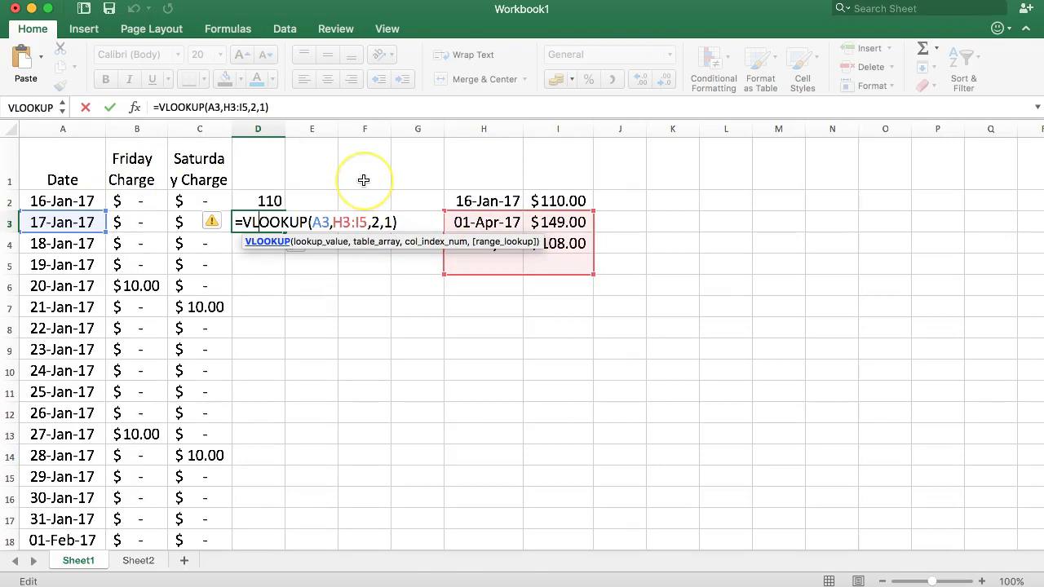
{"action": "key", "text": "ctrl+Return"}
Move the lookup table from H2:I4 to N2:O4 and autofit the widths of columns N and O
{"action": "left_click_drag", "start_coordinate": [466, 200], "coordinate": [814, 242]}
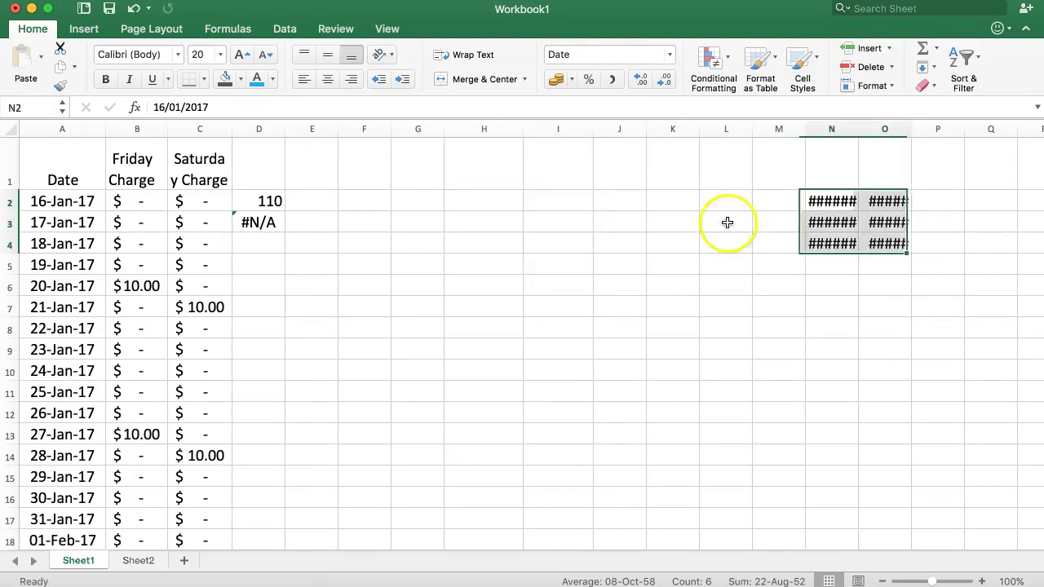
{"action": "left_click_drag", "start_coordinate": [886, 130], "coordinate": [834, 130]}
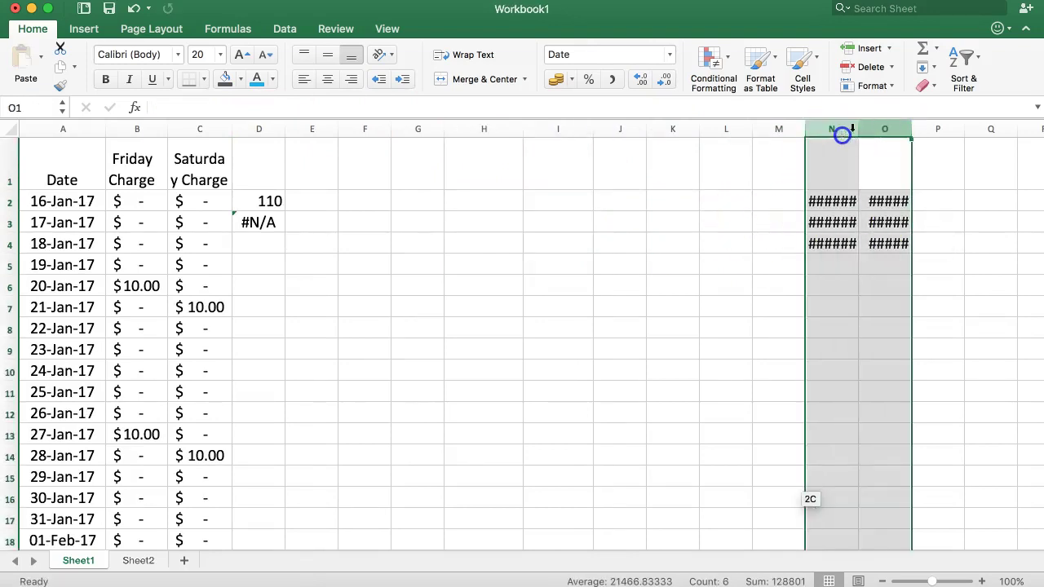
{"action": "double_click", "coordinate": [911, 122]}
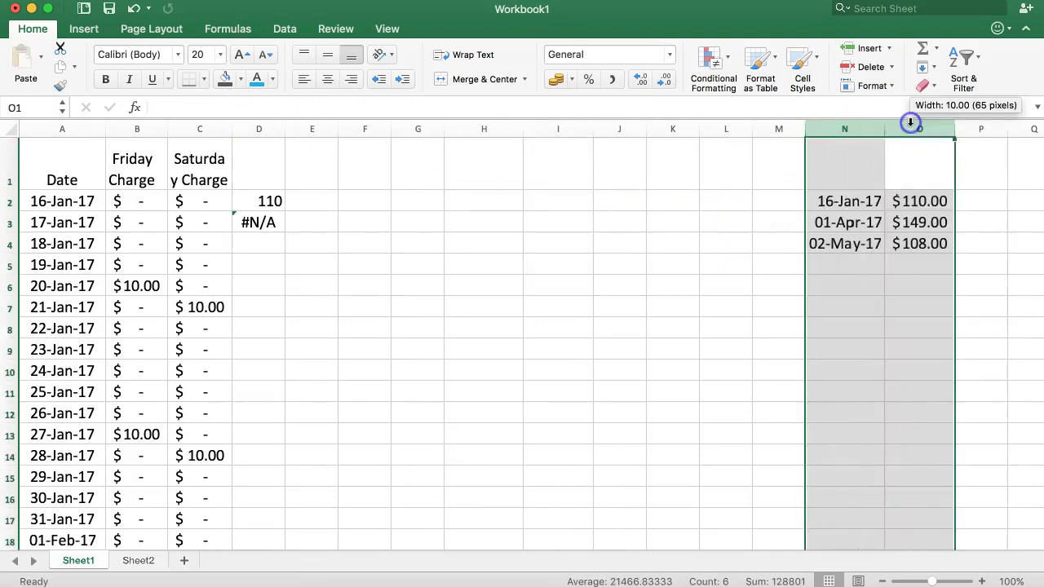
Inspect the lookup value and table array references in the VLOOKUP formulas of D2 and D3
{"action": "double_click", "coordinate": [254, 203]}
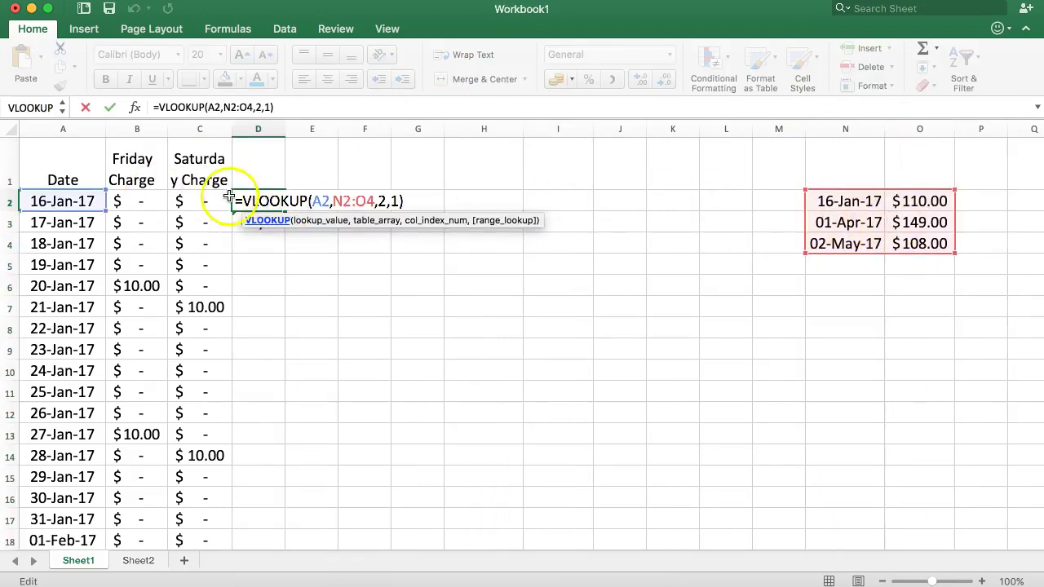
{"action": "key", "text": "Escape"}
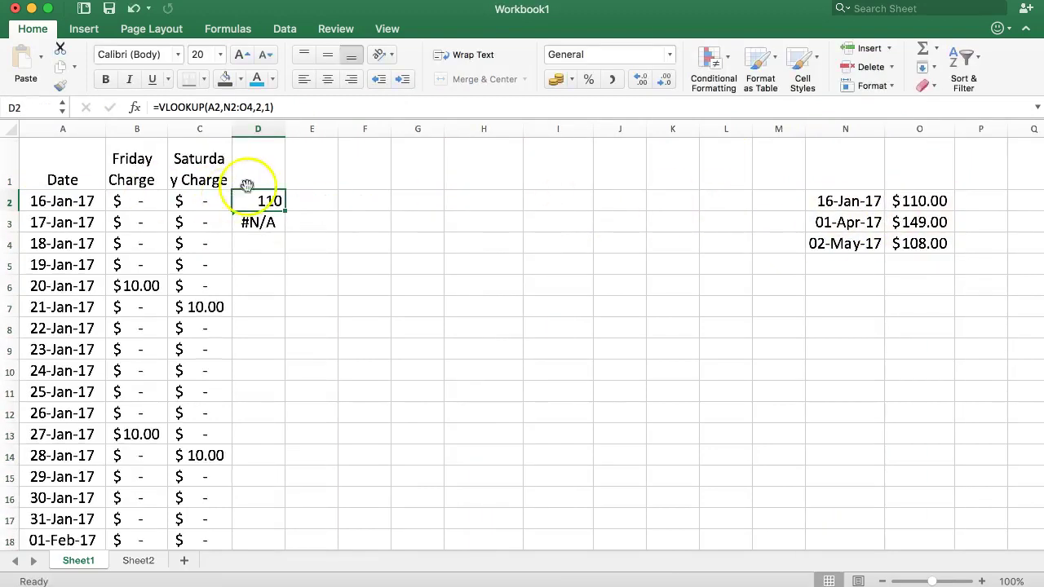
{"action": "double_click", "coordinate": [256, 200]}
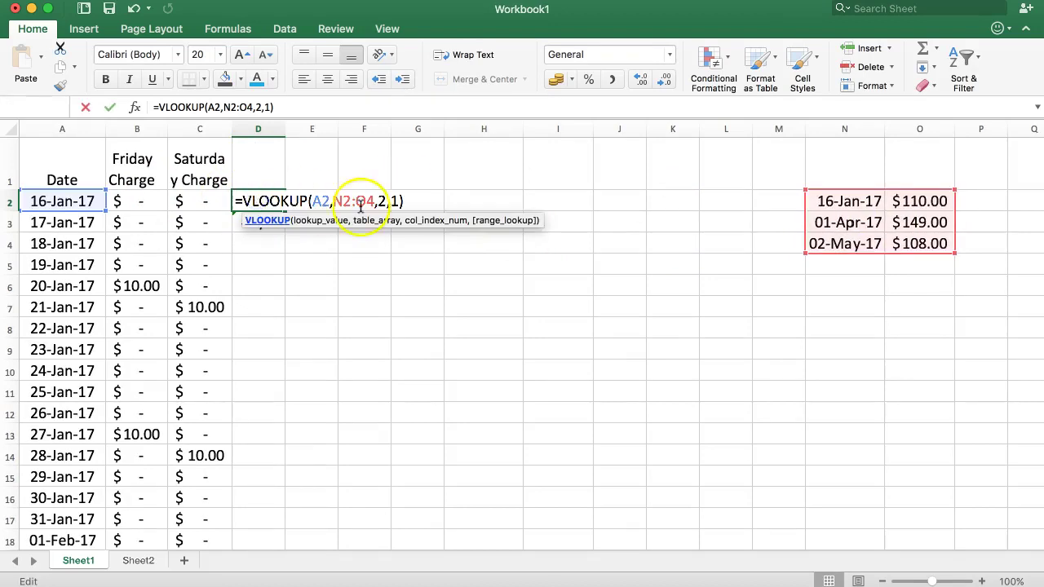
{"action": "left_click", "coordinate": [360, 204]}
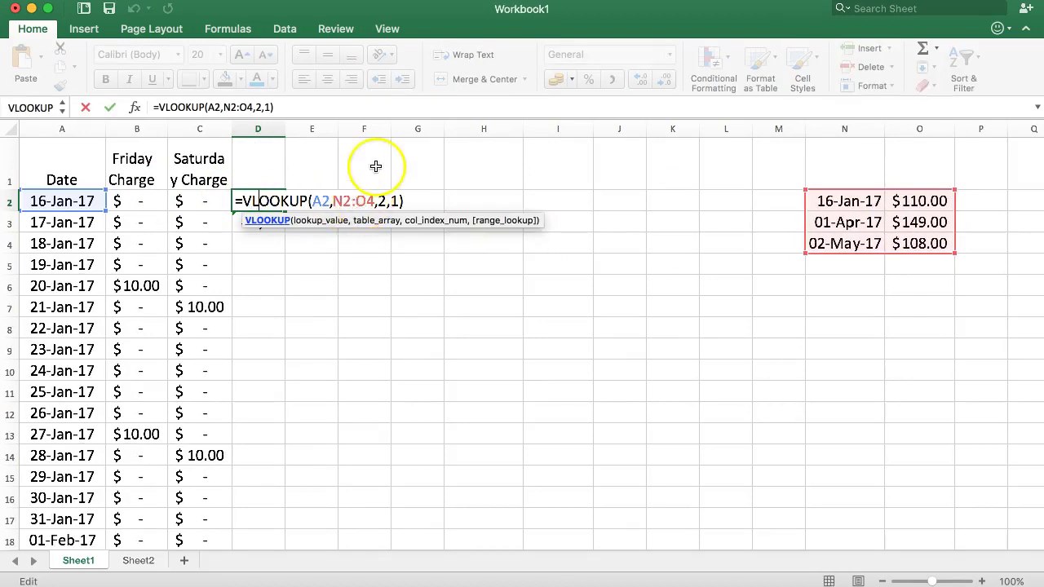
{"action": "key", "text": "Escape"}
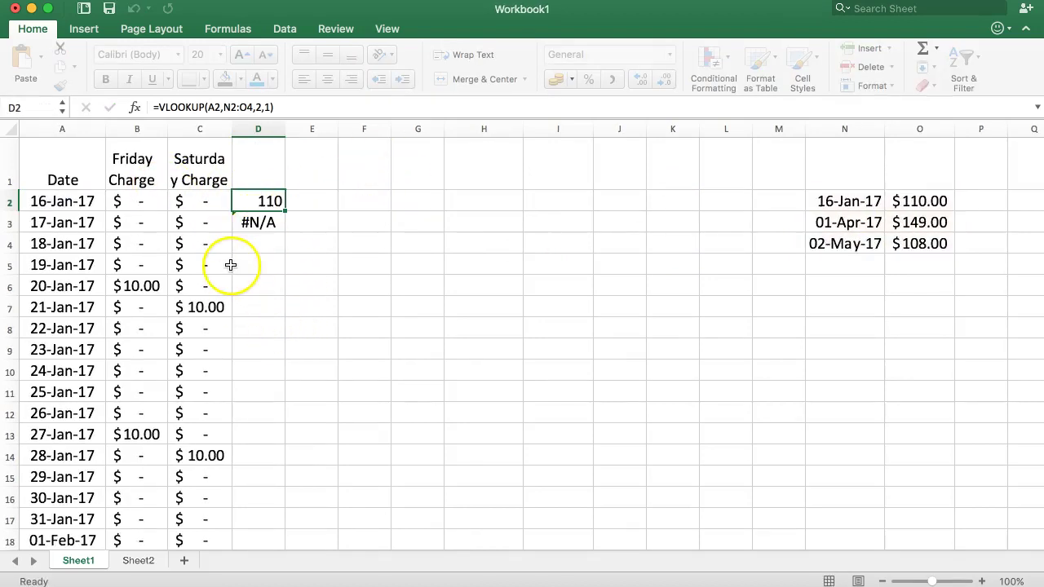
{"action": "double_click", "coordinate": [264, 222]}
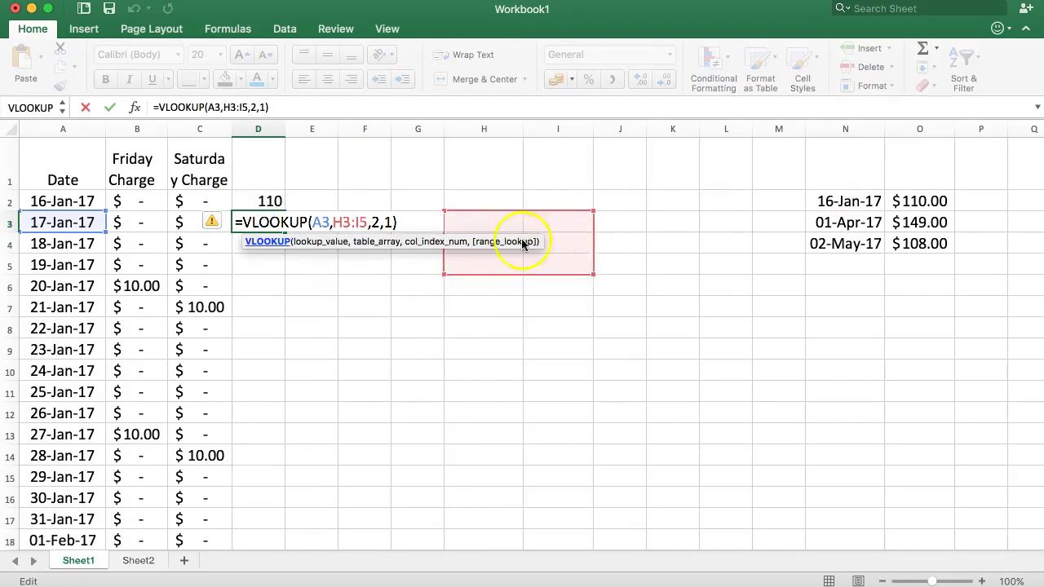
{"action": "key", "text": "Escape"}
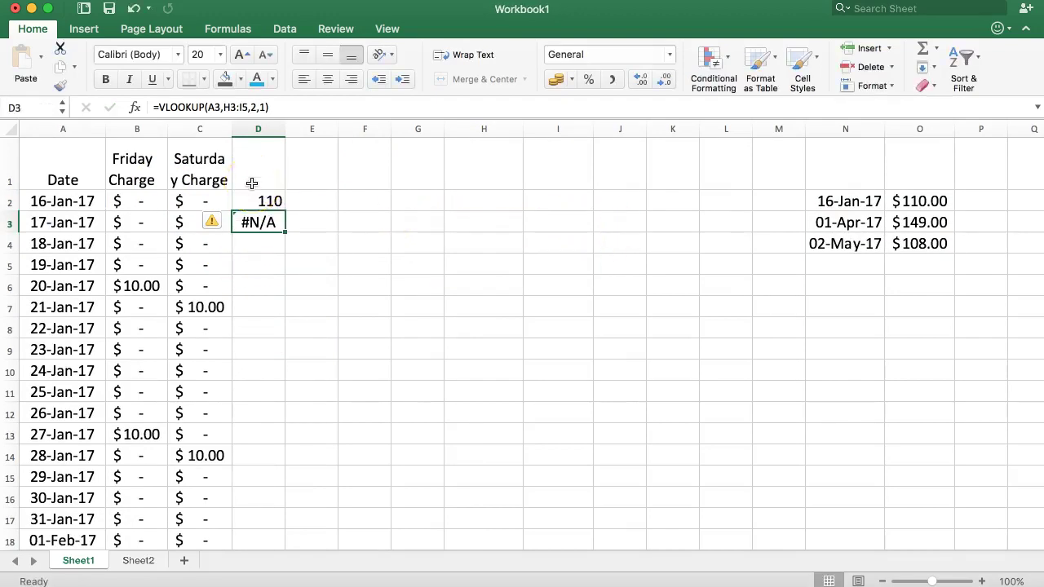
Try filling the VLOOKUP formula from D2 down to D6 and inspect the table array reference in D6
{"action": "left_click", "coordinate": [282, 204]}
{"action": "left_click_drag", "start_coordinate": [284, 211], "coordinate": [273, 287]}
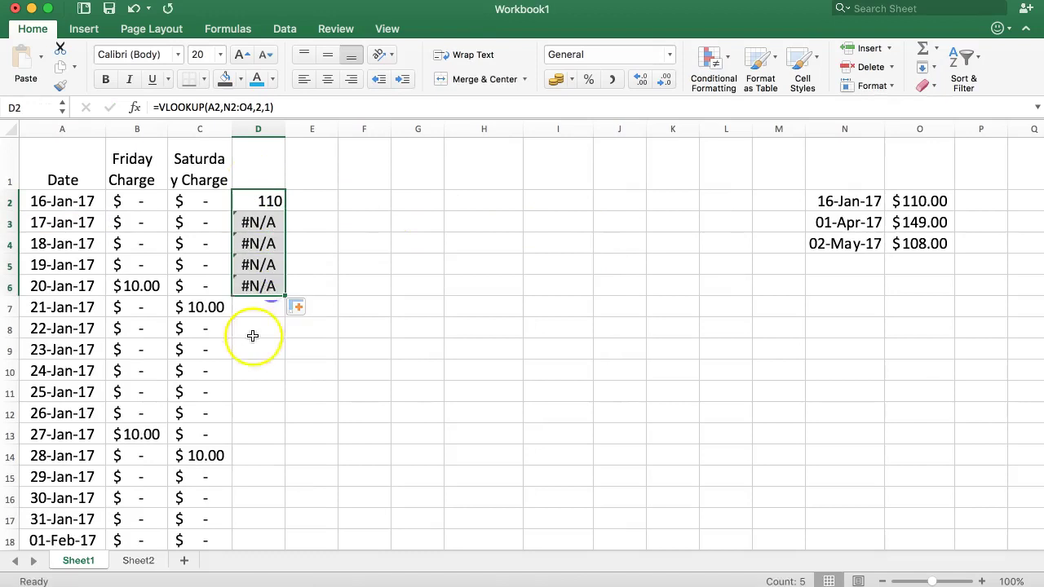
{"action": "double_click", "coordinate": [253, 287]}
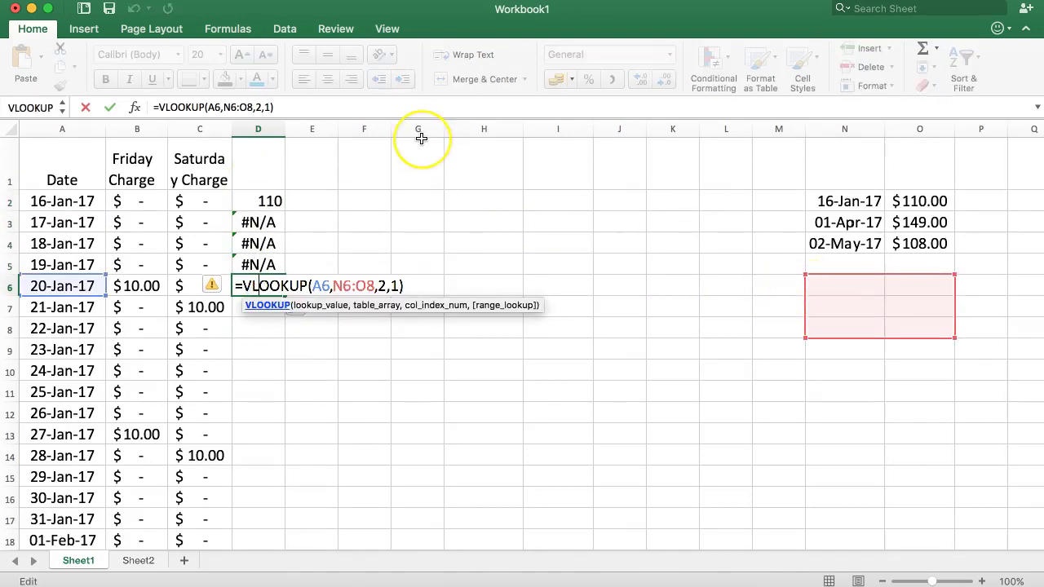
{"action": "key", "text": "Escape"}
Make the table array in D2's VLOOKUP formula absolute as $N$2:$O$4
{"action": "left_click", "coordinate": [249, 194]}
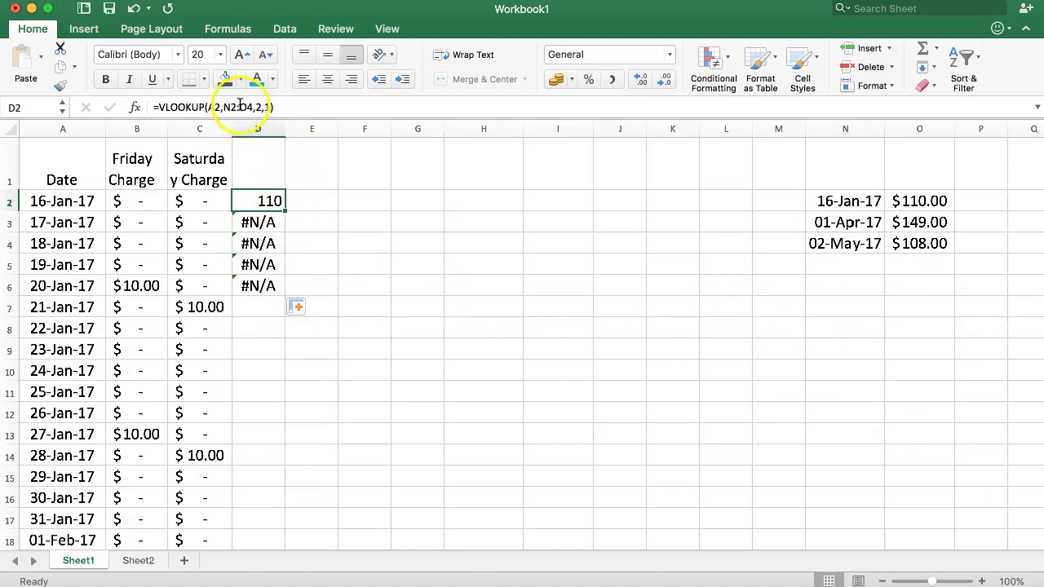
{"action": "left_click", "coordinate": [230, 107]}
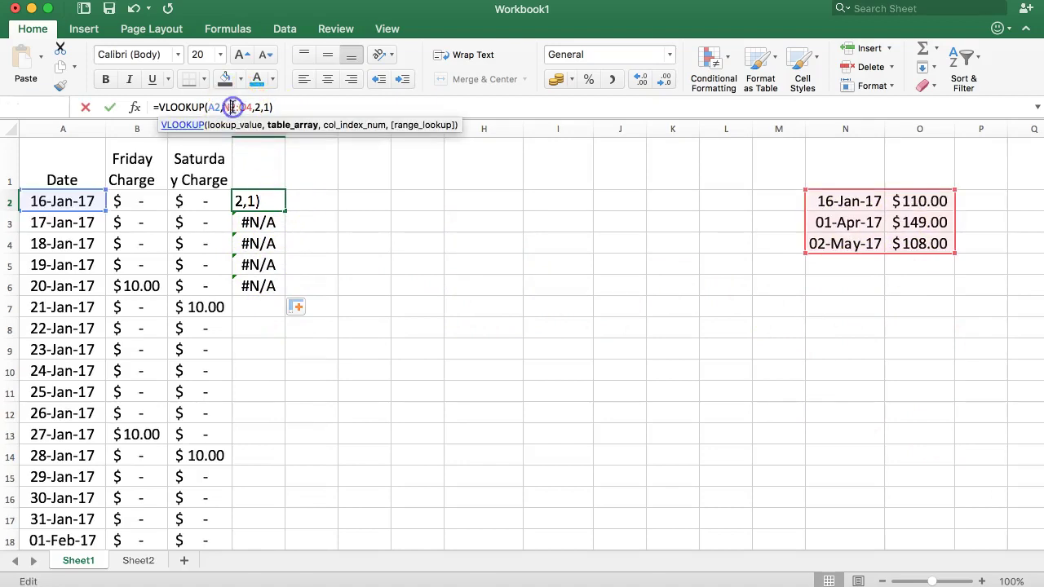
{"action": "key", "text": "F4"}
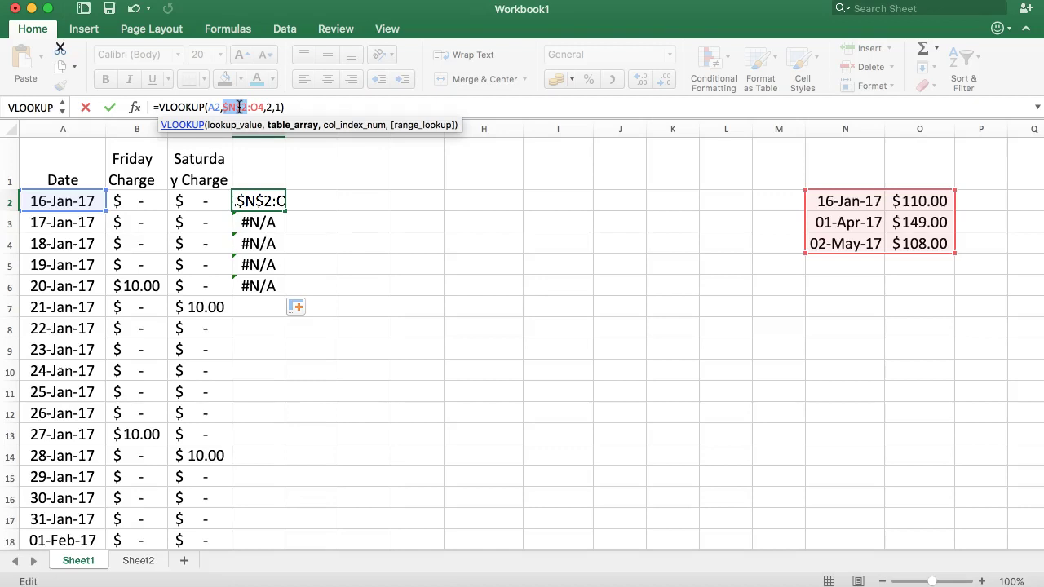
{"action": "left_click", "coordinate": [256, 109]}
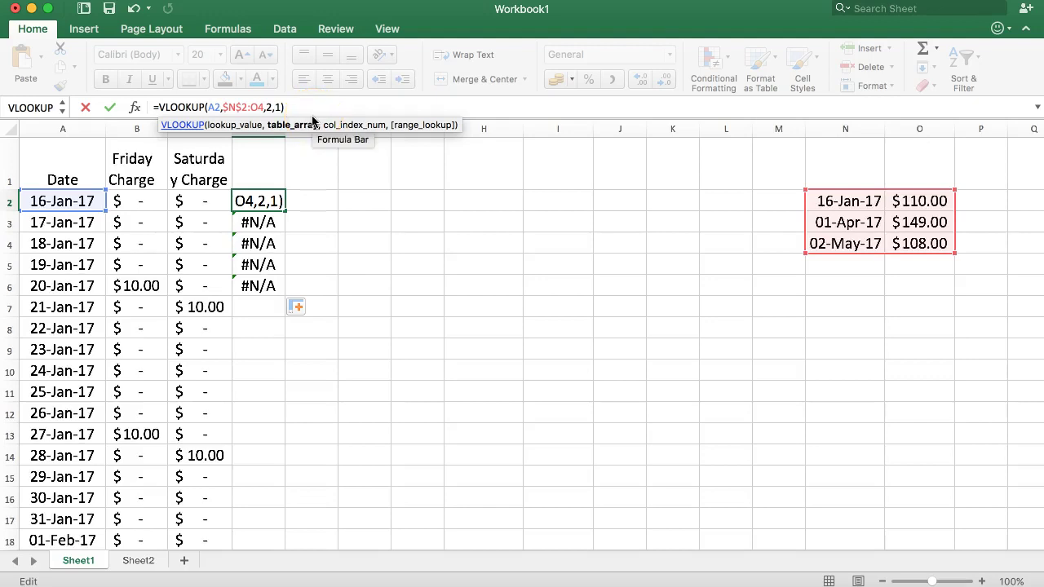
{"action": "key", "text": "super+t"}
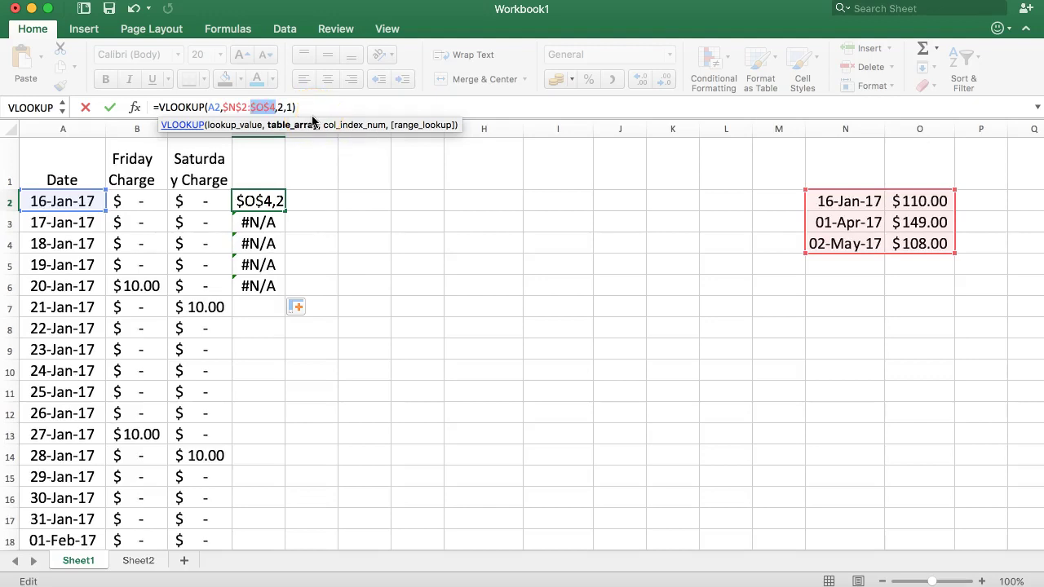
{"action": "key", "text": "Return"}
Check the absolute references in D2's formula and fill it down to D9
{"action": "double_click", "coordinate": [273, 204]}
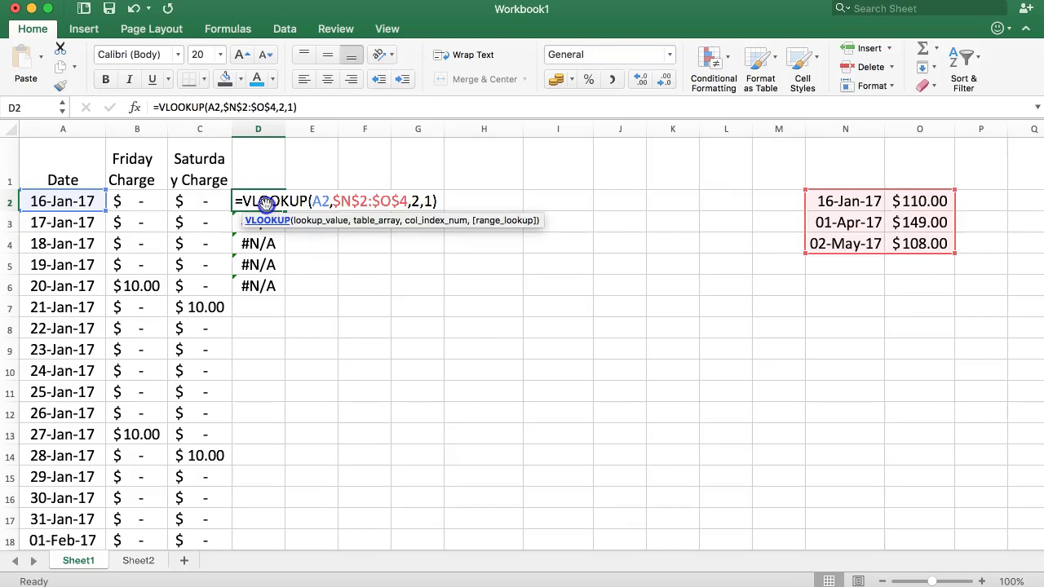
{"action": "key", "text": "Escape"}
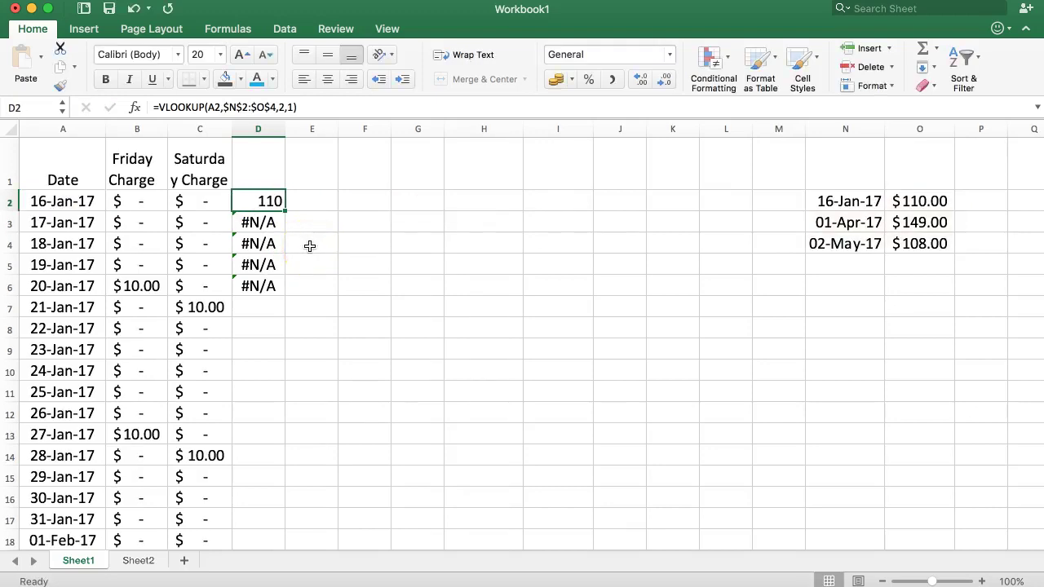
{"action": "left_click_drag", "start_coordinate": [284, 212], "coordinate": [287, 357]}
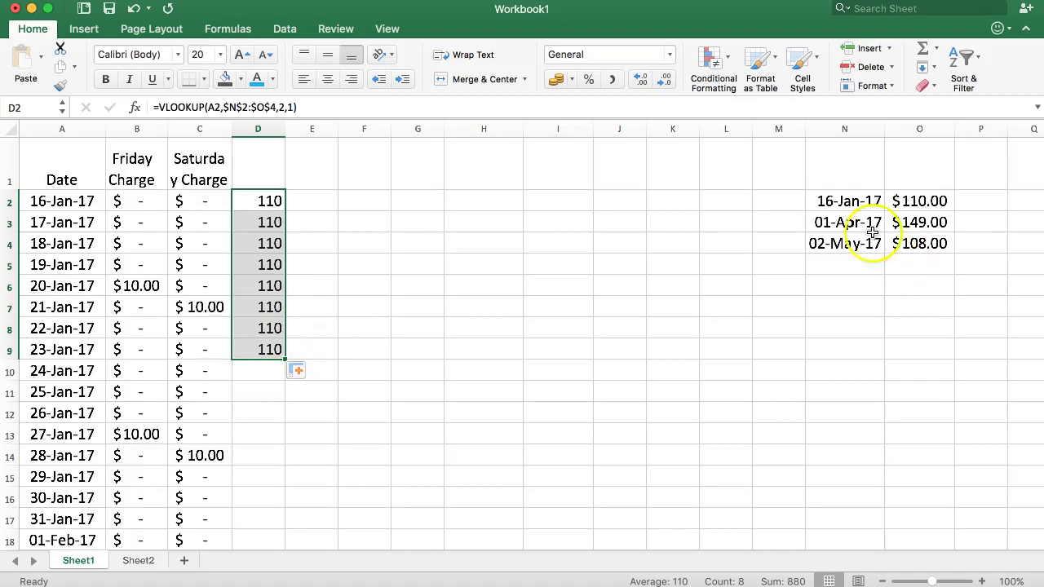
Change the second start date in N3 to 18/01/2017 to test the lookup
{"action": "left_click", "coordinate": [848, 224]}
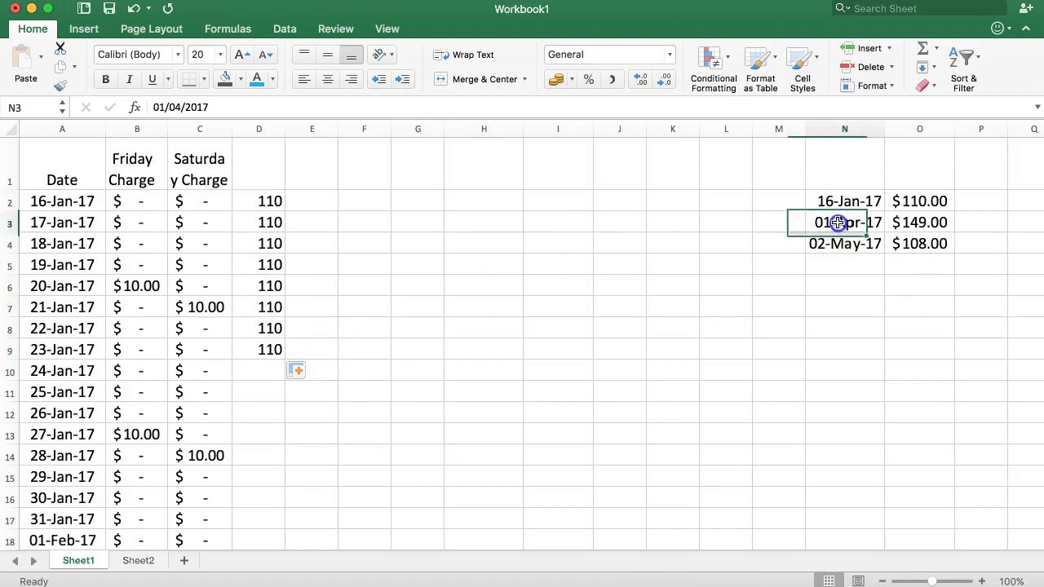
{"action": "left_click", "coordinate": [183, 107]}
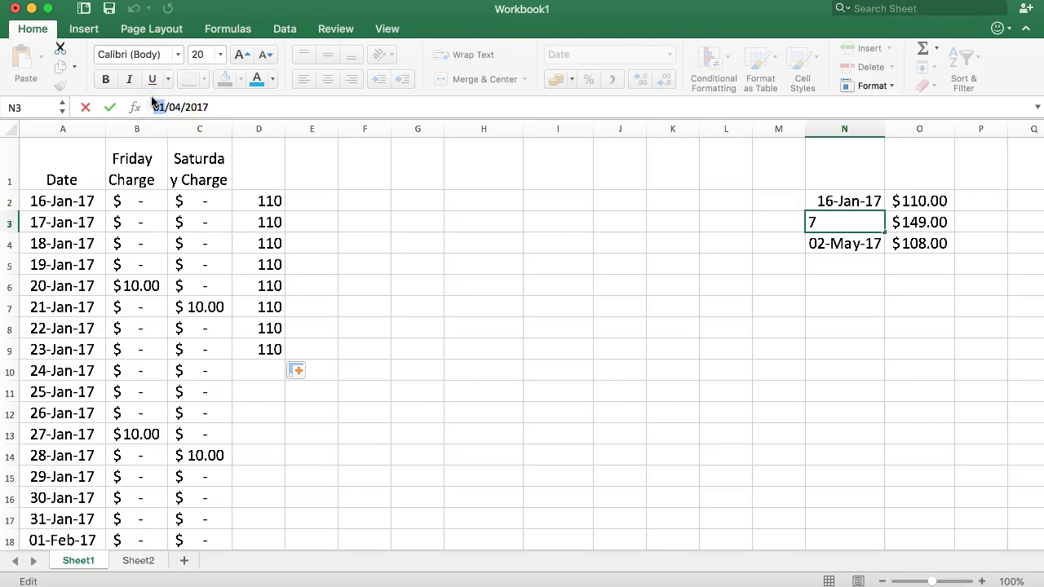
{"action": "key", "text": "BackSpace"}
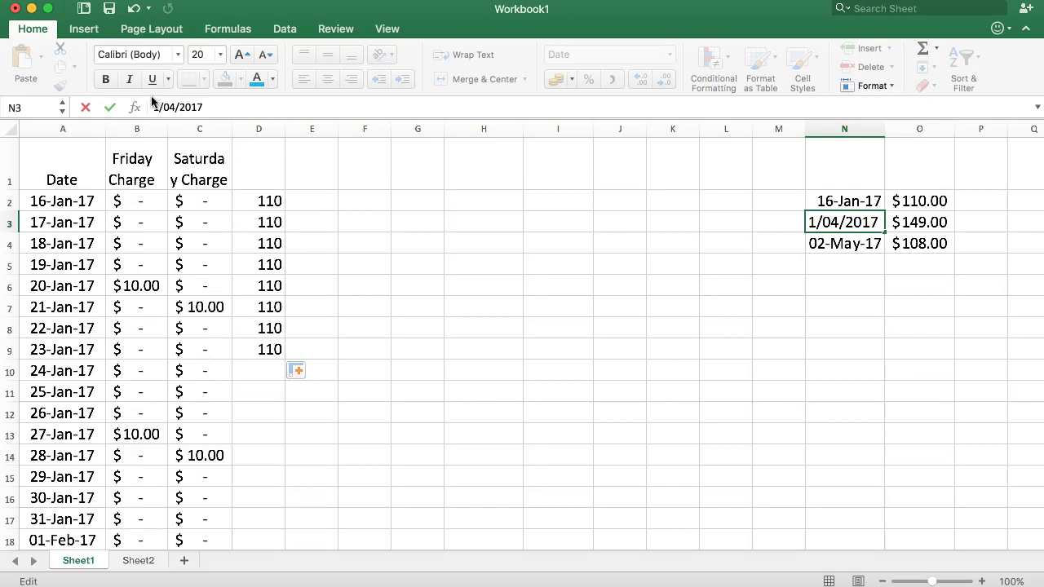
{"action": "type", "text": "8"}
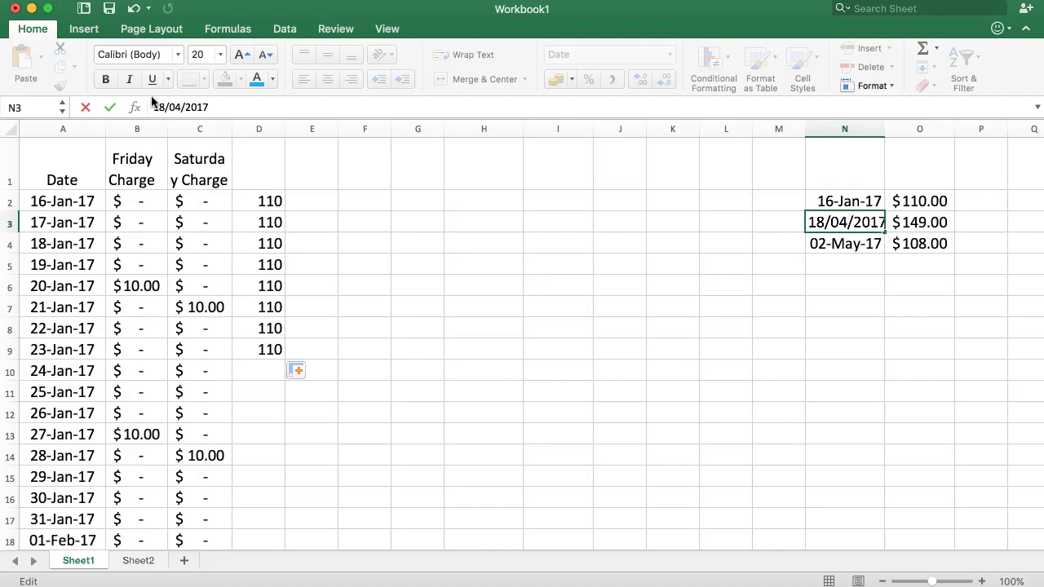
{"action": "left_click", "coordinate": [175, 107]}
{"action": "key", "text": "BackSpace"}
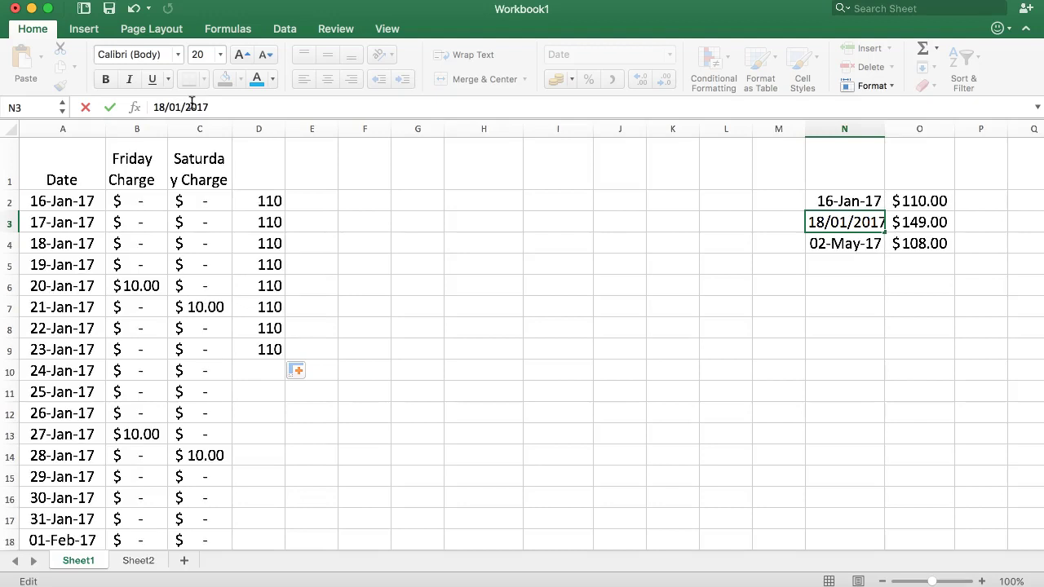
{"action": "key", "text": "Return"}
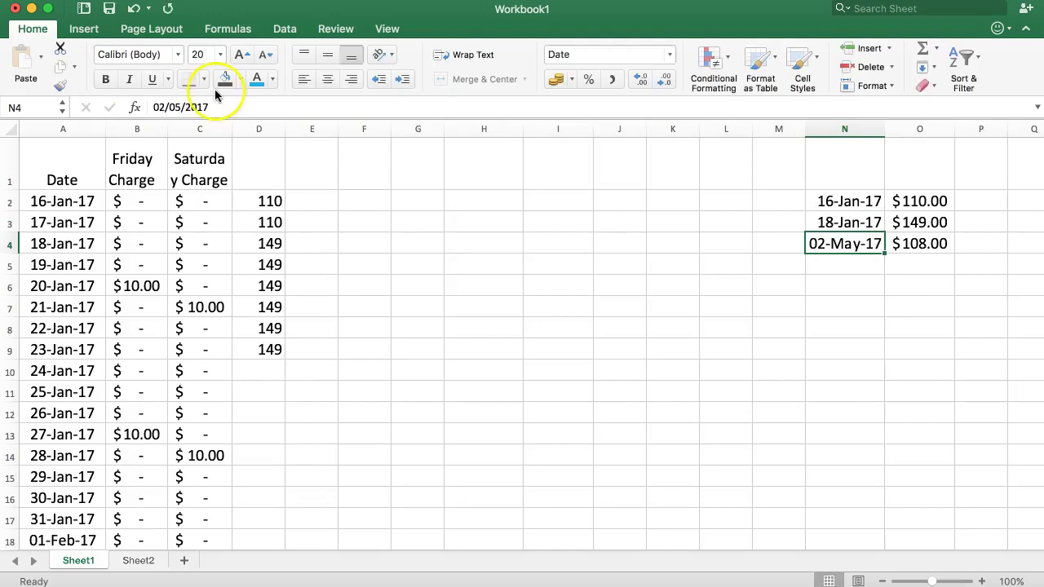
Compare the rate in D4 with its date in A4 and undo the test date change in N3
{"action": "left_click", "coordinate": [268, 242]}
{"action": "left_click", "coordinate": [75, 238]}
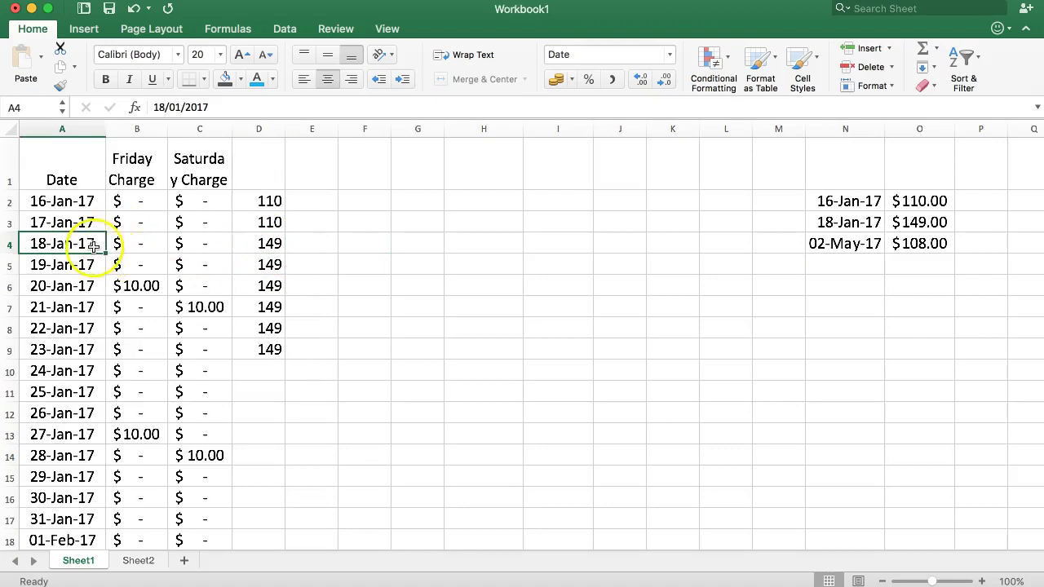
{"action": "left_click", "coordinate": [262, 246]}
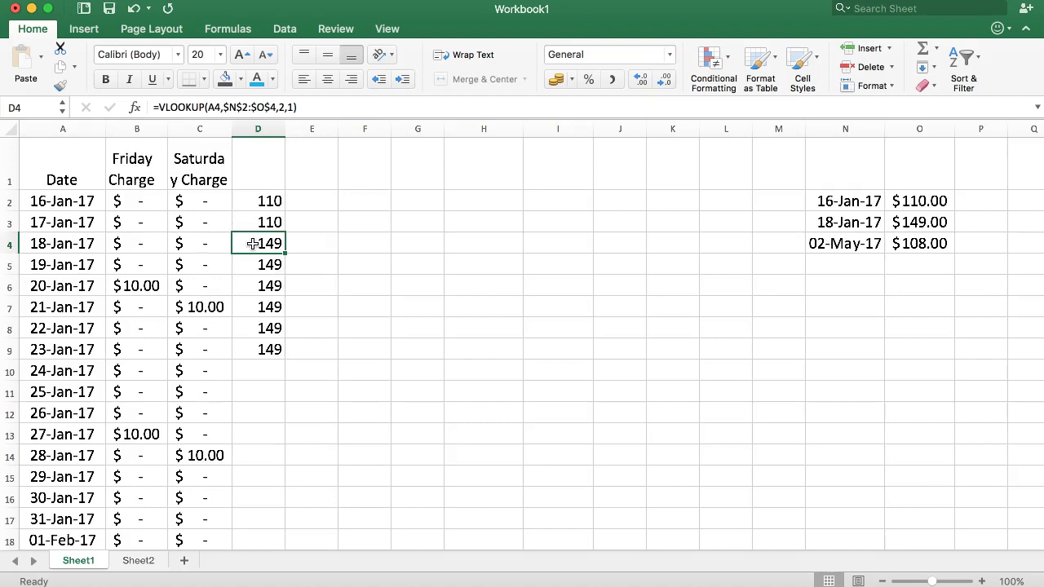
{"action": "left_click", "coordinate": [279, 228]}
{"action": "type", "text": "z"}
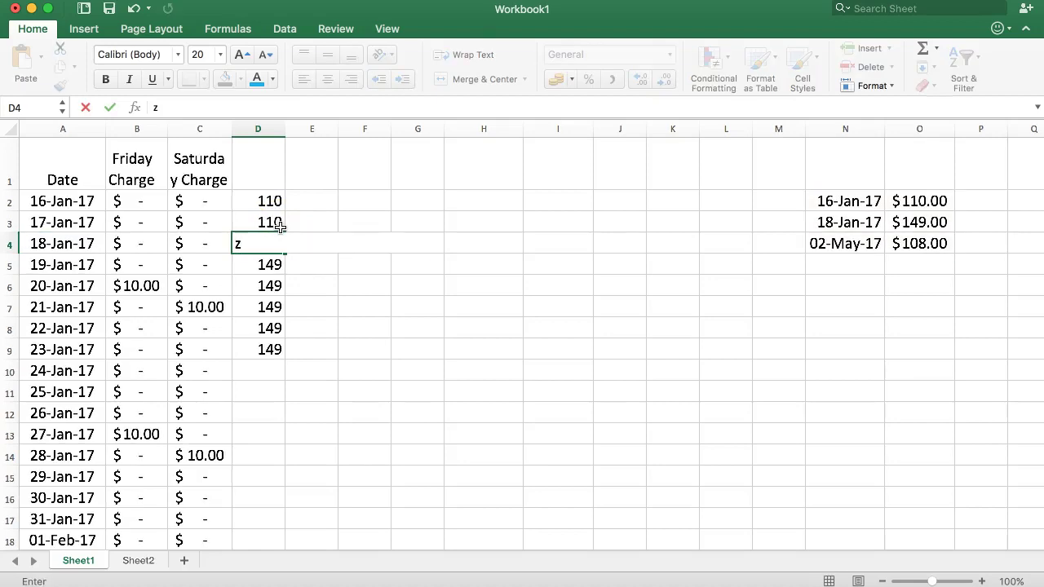
{"action": "key", "text": "Escape"}
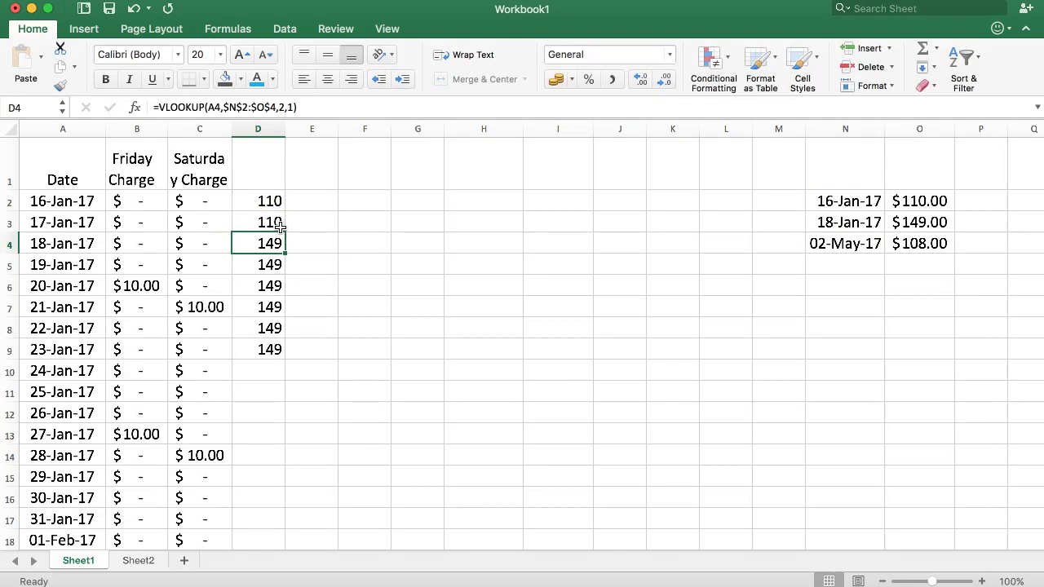
{"action": "key", "text": "super+z"}
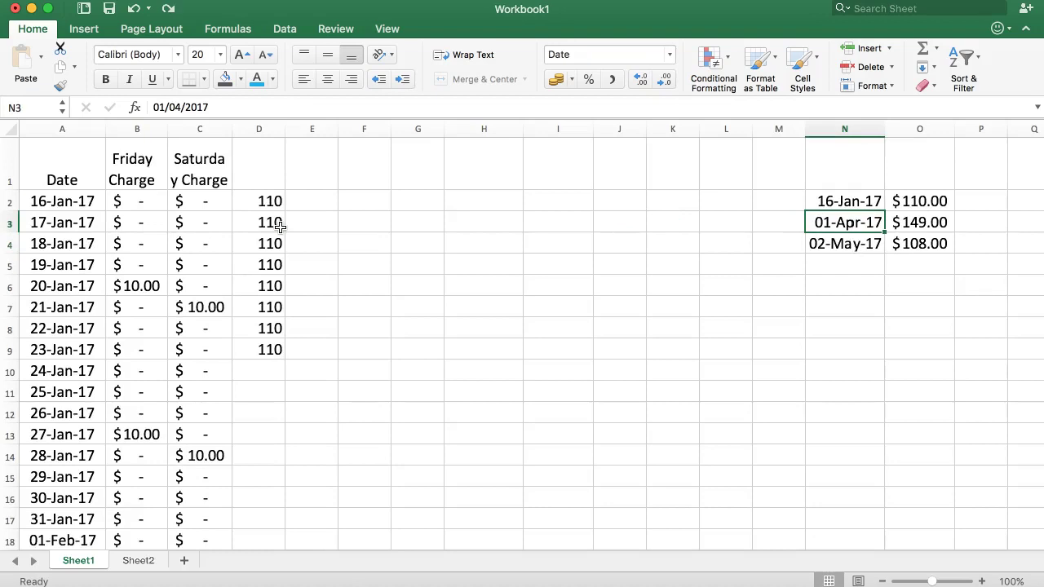
Enter the header "Package Rate" in D1
{"action": "left_click", "coordinate": [314, 300]}
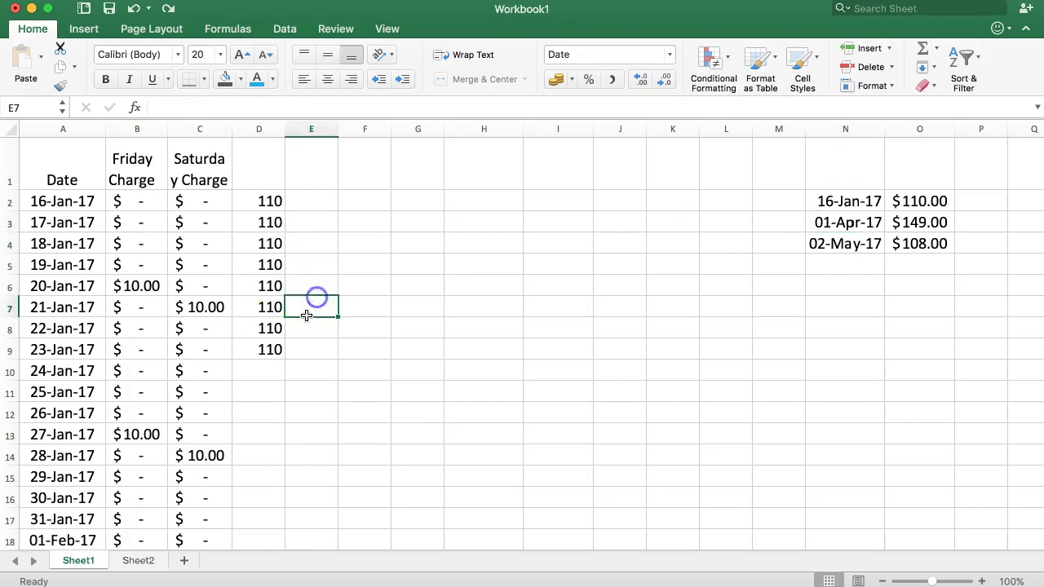
{"action": "left_click", "coordinate": [262, 171]}
{"action": "type", "text": "Package"}
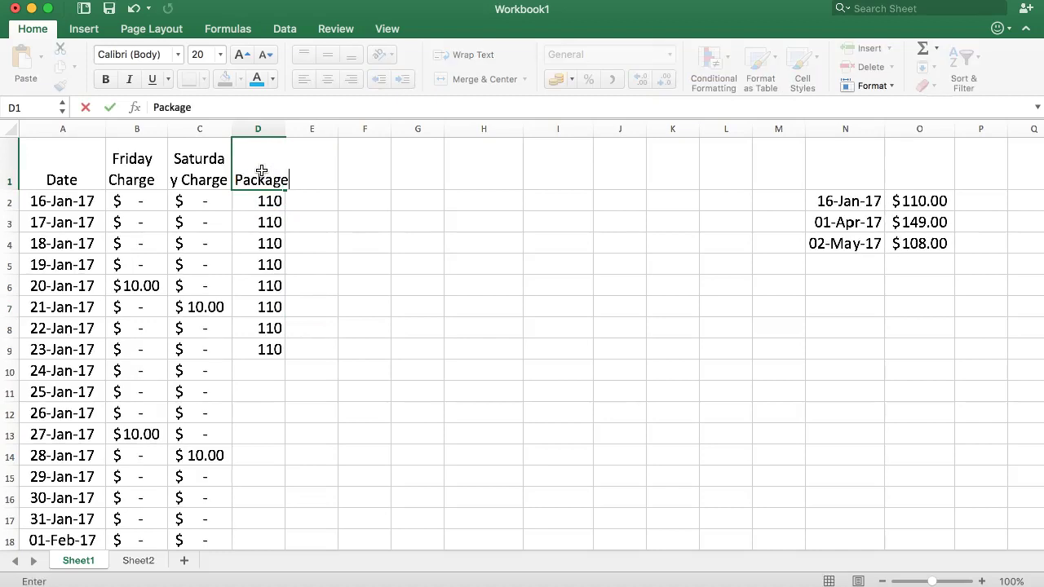
{"action": "type", "text": " Rate"}
{"action": "key", "text": "Return"}
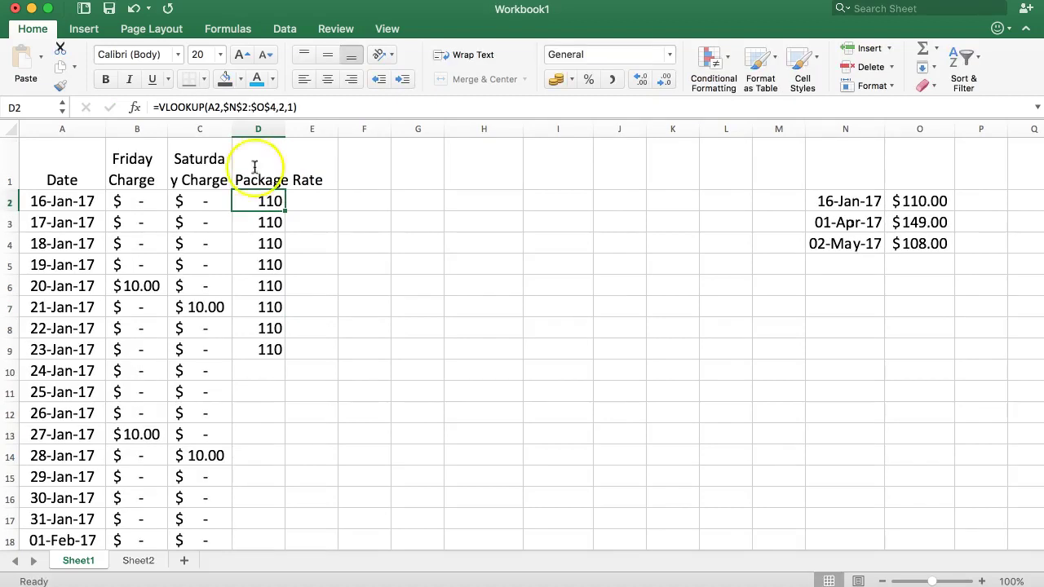
Copy the Saturday Charge header's format to D1 and widen column D to about 13.67
{"action": "left_click", "coordinate": [202, 162]}
{"action": "left_click", "coordinate": [55, 93]}
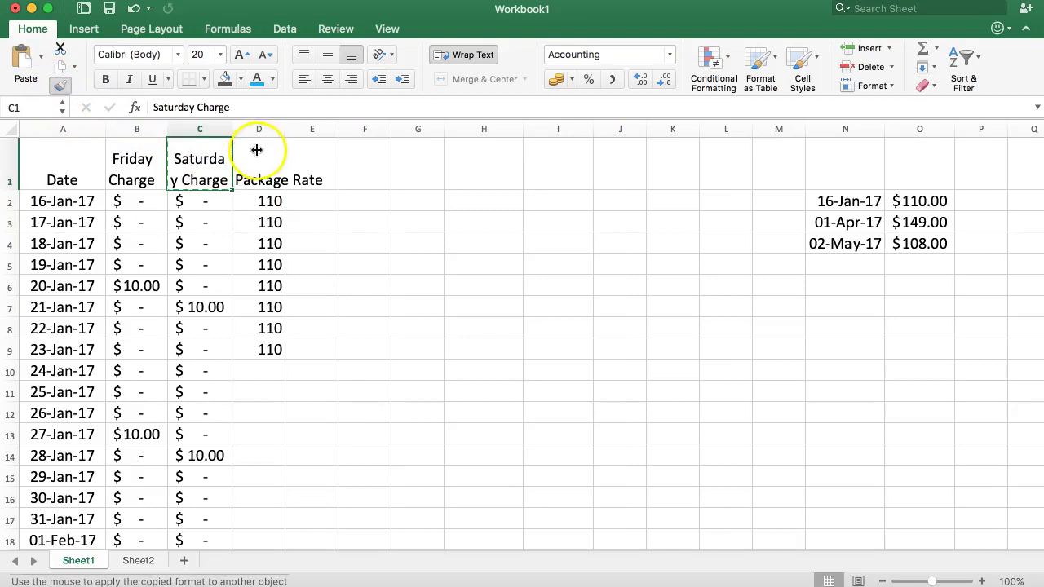
{"action": "left_click", "coordinate": [262, 149]}
{"action": "left_click_drag", "start_coordinate": [285, 129], "coordinate": [303, 129]}
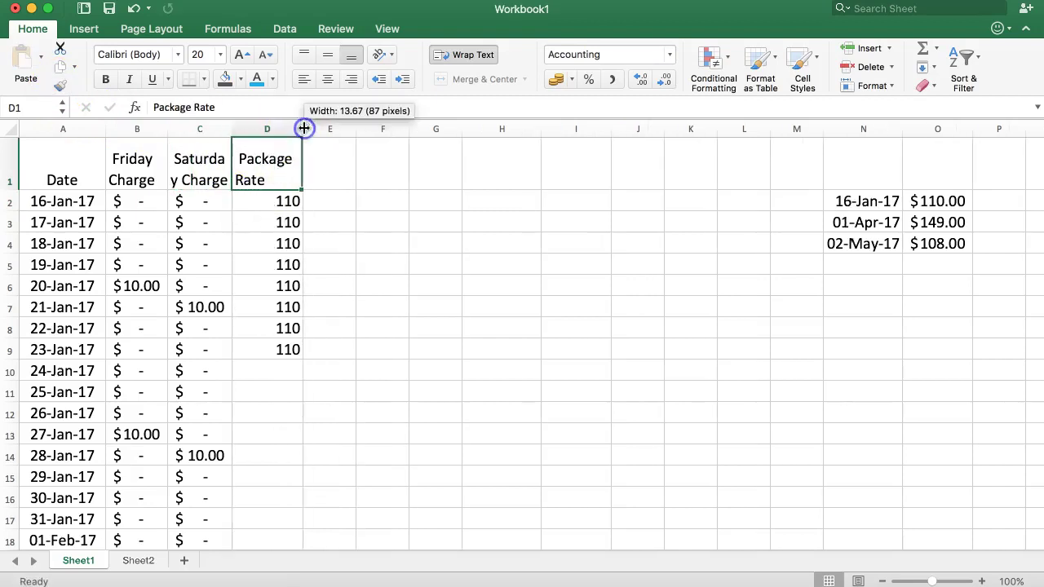
Center the headers in B1:D1 horizontally and align them to the middle vertically
{"action": "left_click", "coordinate": [343, 203]}
{"action": "left_click_drag", "start_coordinate": [139, 160], "coordinate": [283, 163]}
{"action": "left_click", "coordinate": [327, 78]}
{"action": "left_click", "coordinate": [327, 54]}
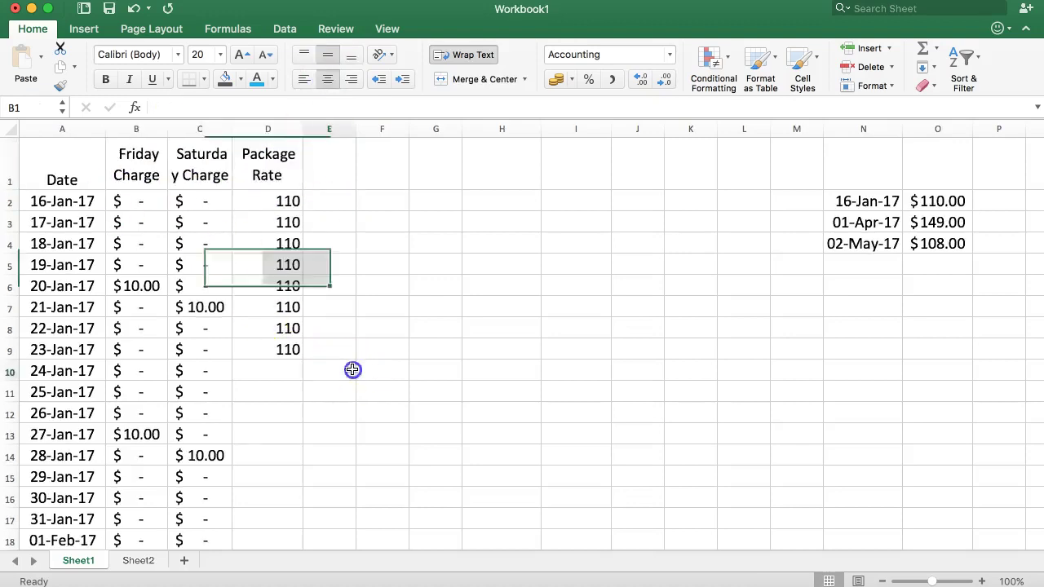
Fill the Package Rate VLOOKUP formula from D9 down to the last date row, D167, and check the filled rates
{"action": "left_click", "coordinate": [283, 350]}
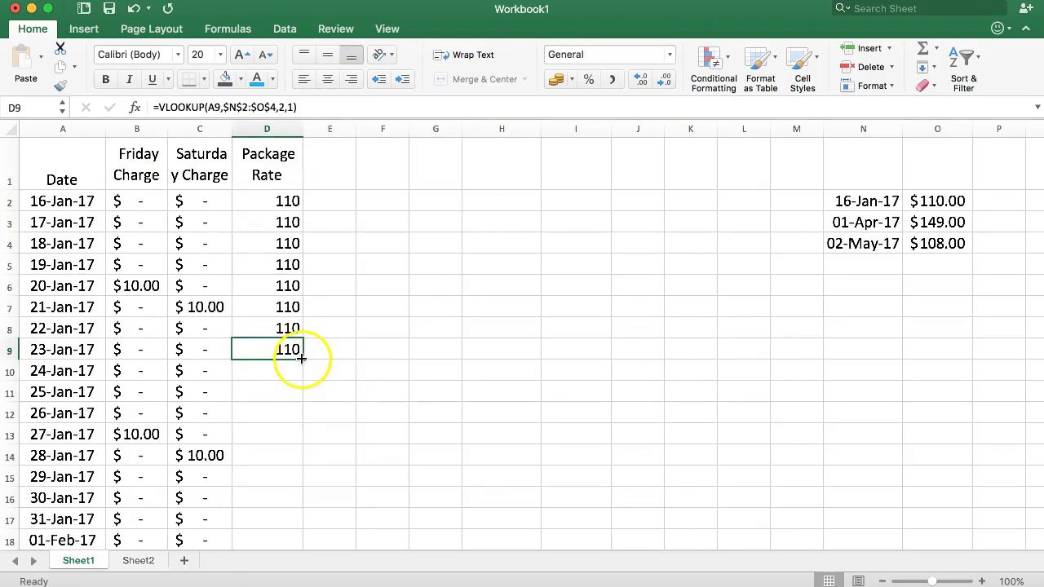
{"action": "double_click", "coordinate": [303, 359]}
{"action": "scroll", "coordinate": [284, 350], "scroll_direction": "down", "scroll_amount": 20}
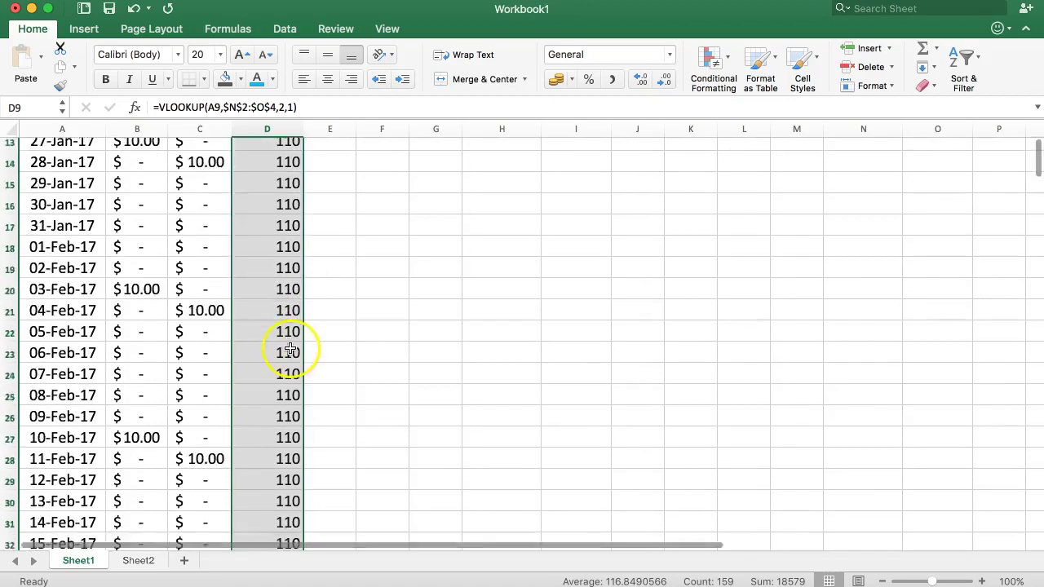
{"action": "scroll", "coordinate": [280, 349], "scroll_direction": "down", "scroll_amount": 14}
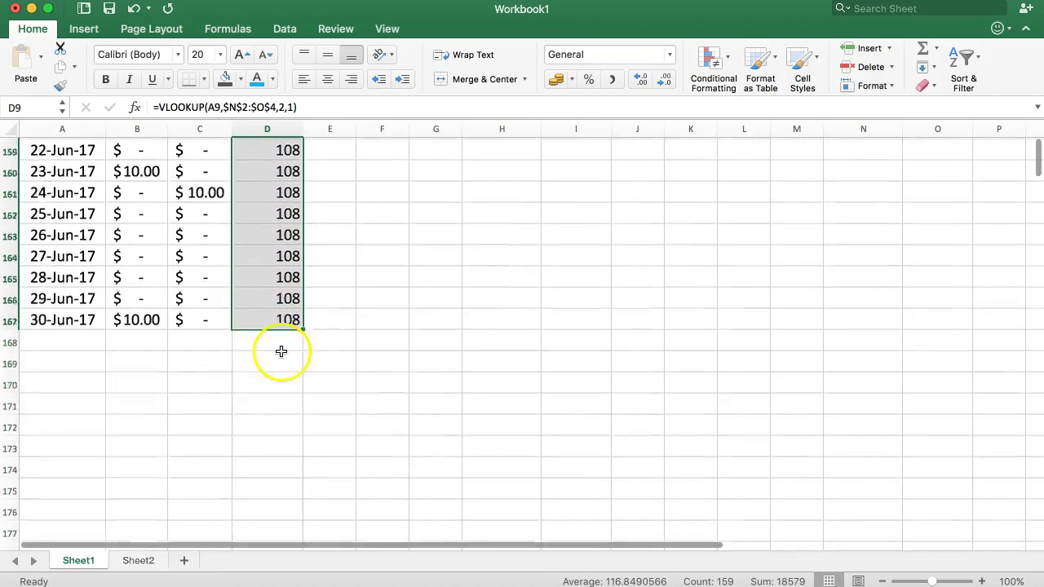
{"action": "scroll", "coordinate": [275, 350], "scroll_direction": "up", "scroll_amount": 4}
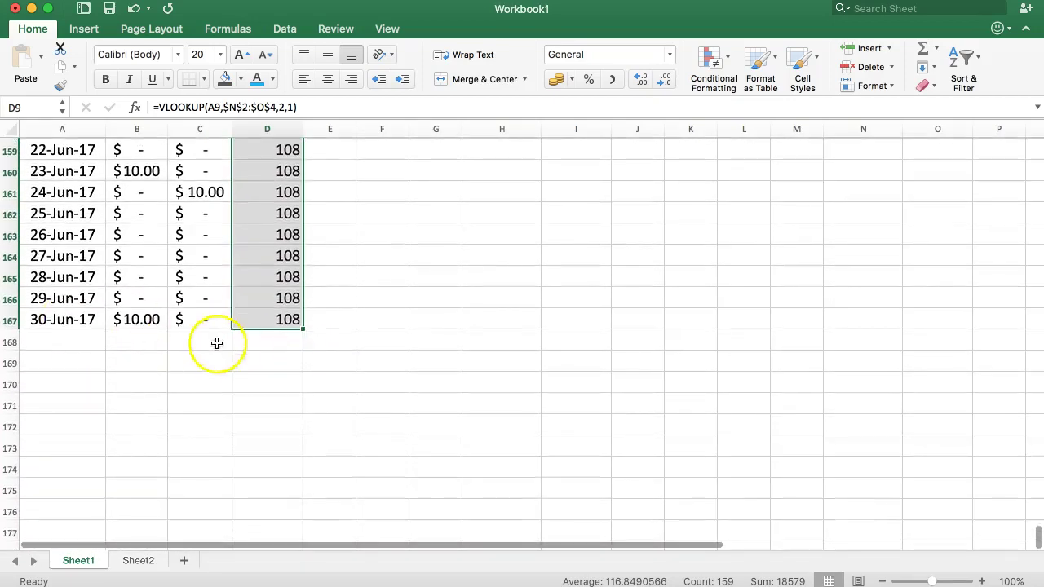
{"action": "scroll", "coordinate": [221, 334], "scroll_direction": "up", "scroll_amount": 20}
{"action": "scroll", "coordinate": [227, 321], "scroll_direction": "up", "scroll_amount": 14}
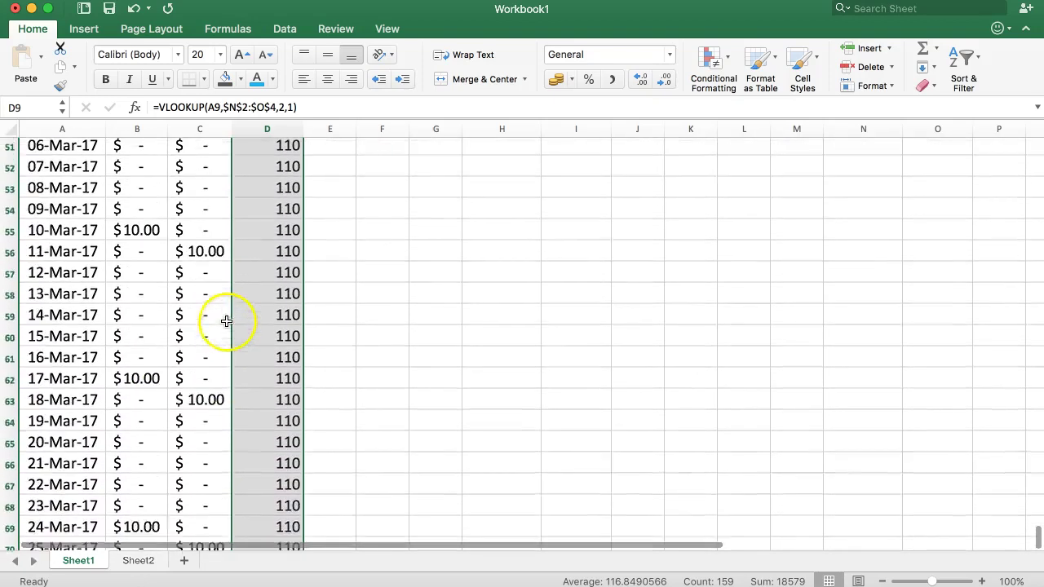
{"action": "scroll", "coordinate": [271, 269], "scroll_direction": "up", "scroll_amount": 8}
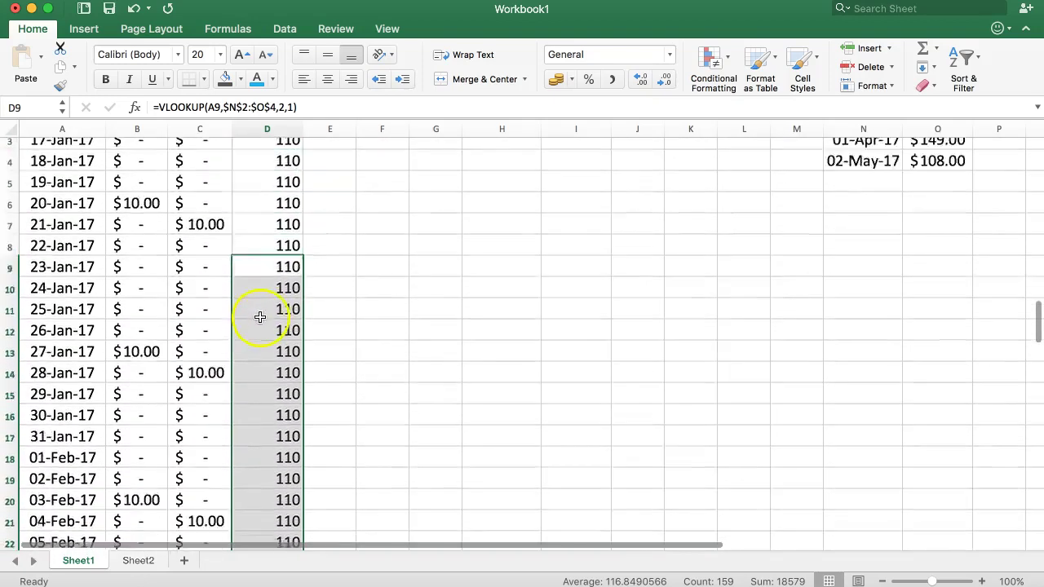
Review the validity start dates and rates in N2:O4 and select E2
{"action": "left_click", "coordinate": [308, 219]}
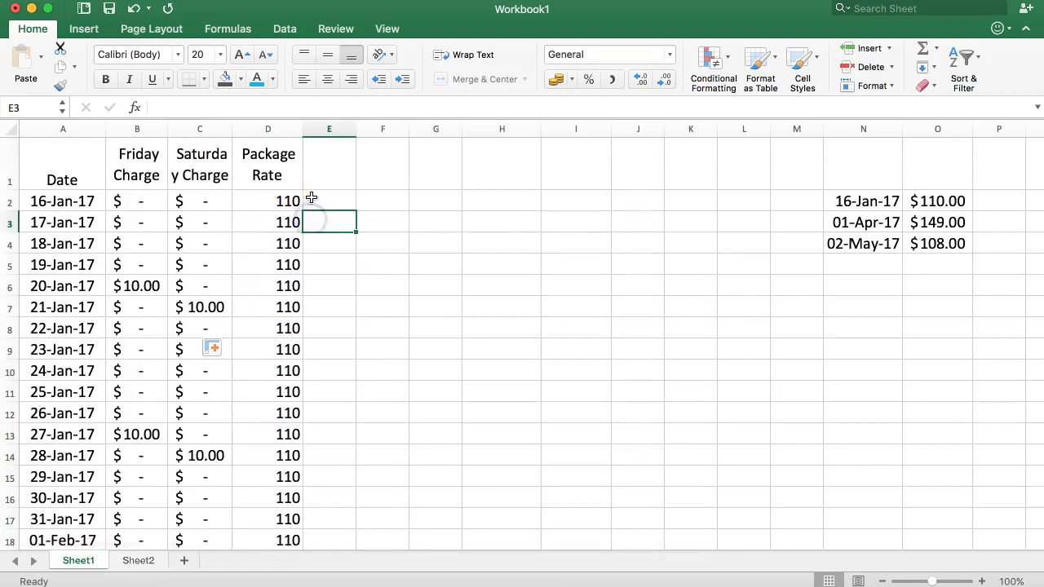
{"action": "left_click_drag", "start_coordinate": [846, 201], "coordinate": [931, 236]}
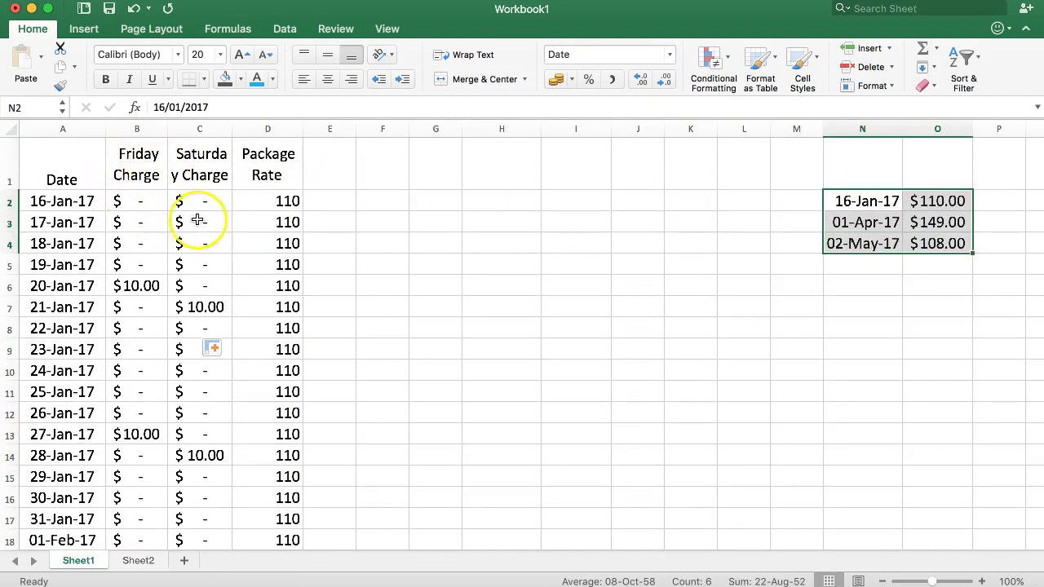
{"action": "left_click", "coordinate": [319, 197]}
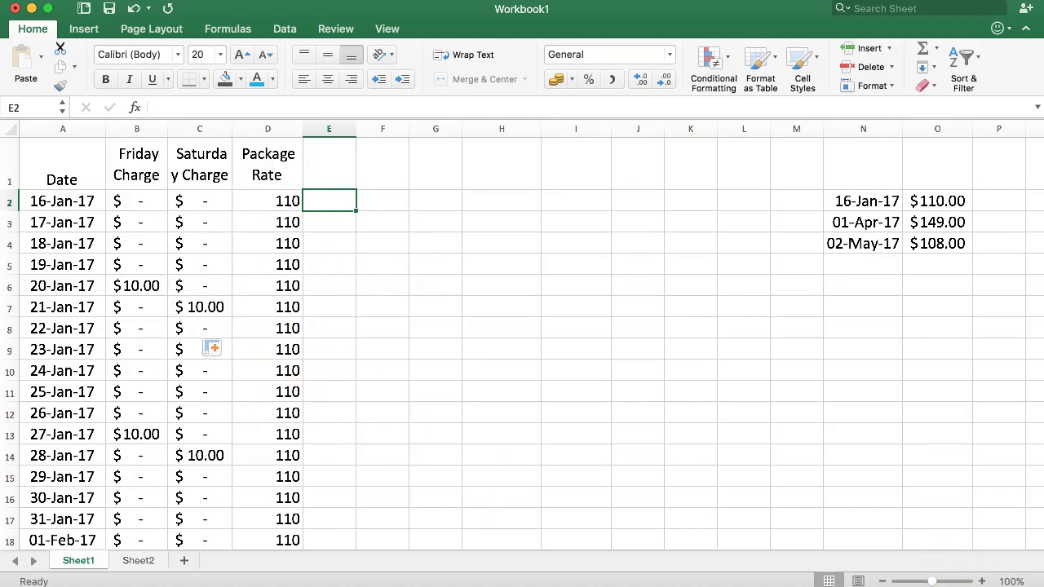
Switch to the PDF rate sheet, examine Silka Fareast's Jan 28-Feb 01 and April surcharge notes, and return to the Excel workbook
{"action": "key", "text": "super+Tab"}
{"action": "left_click_drag", "start_coordinate": [354, 367], "coordinate": [620, 366]}
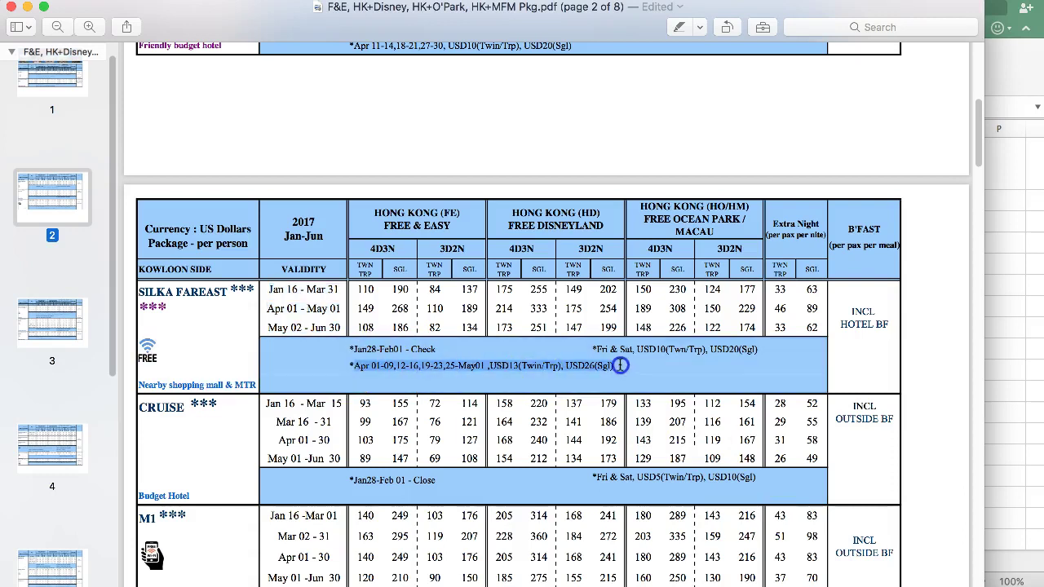
{"action": "left_click", "coordinate": [386, 351]}
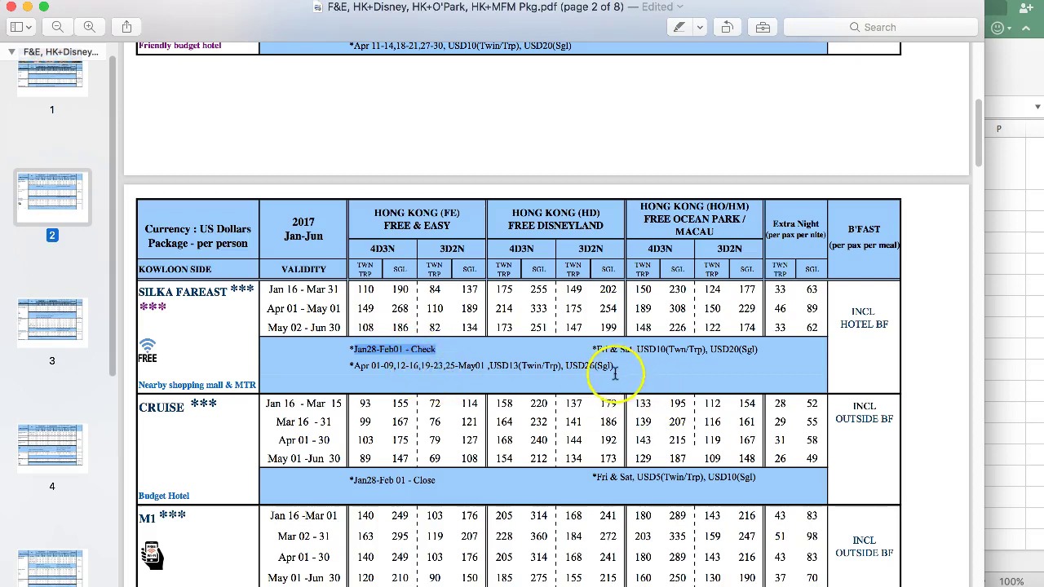
{"action": "left_click", "coordinate": [1015, 291]}
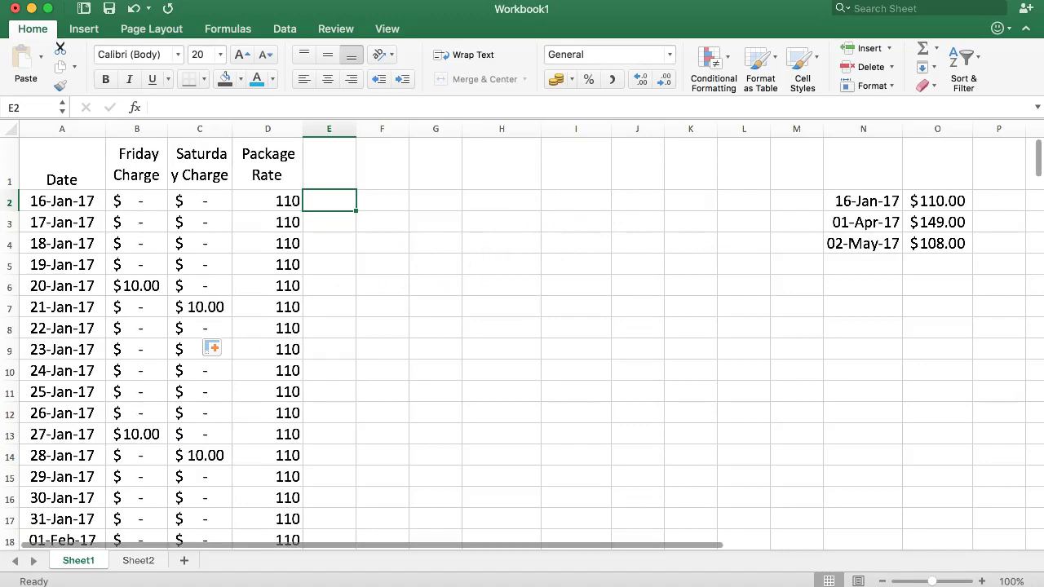